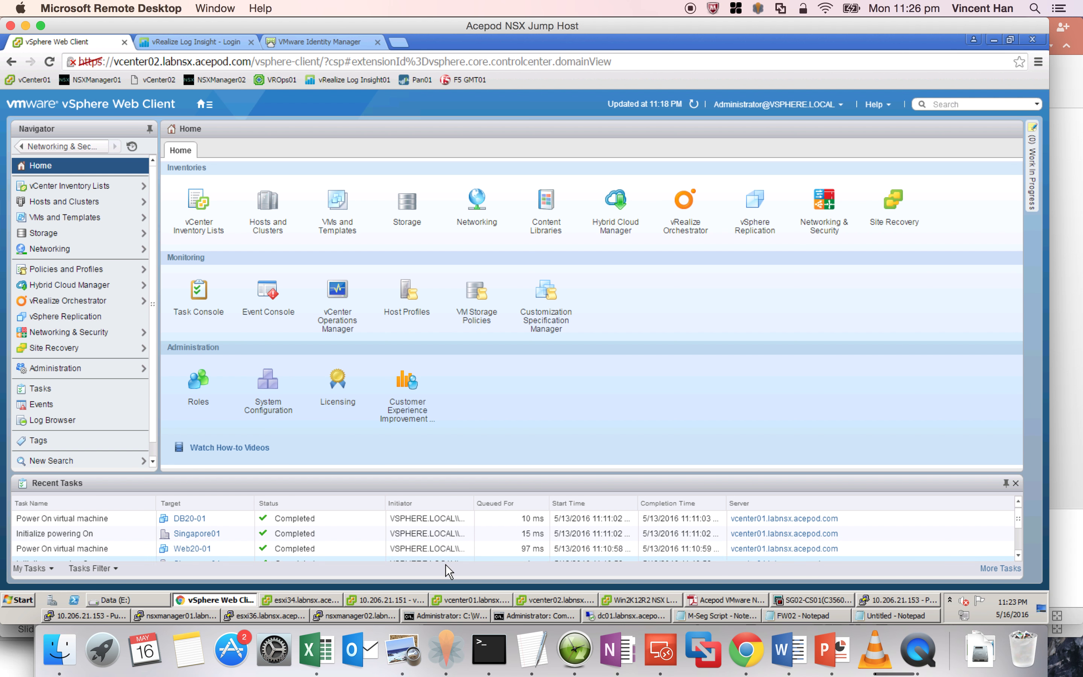
- Open a console for the Web20-01 virtual machine from the vcenter01 client
click(456, 604)
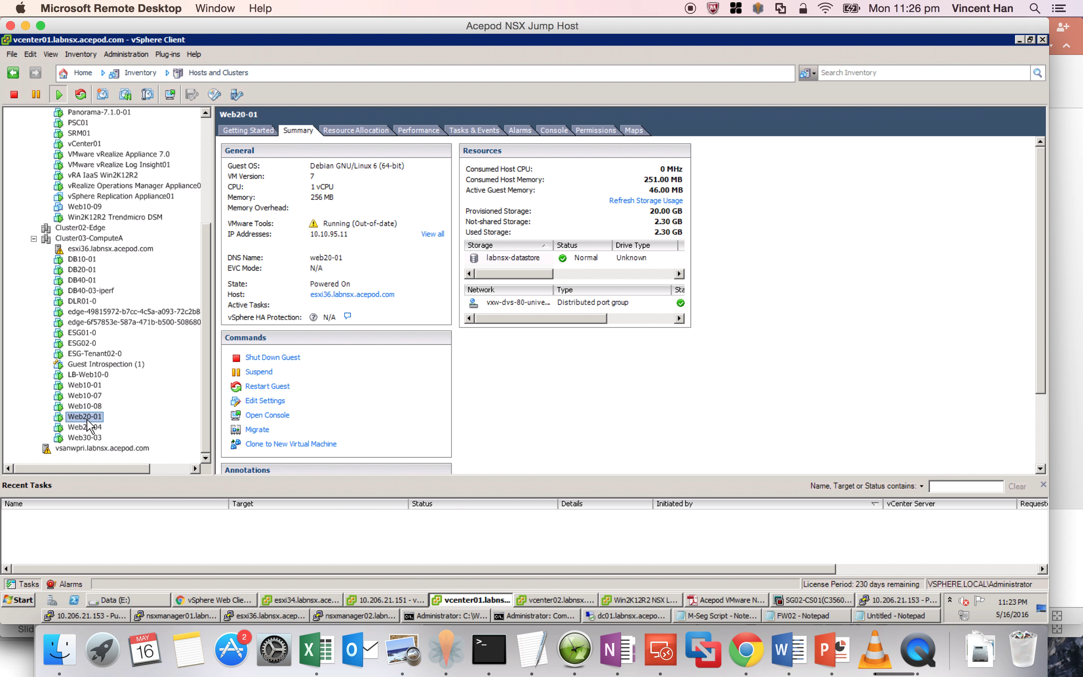
right_click(87, 419)
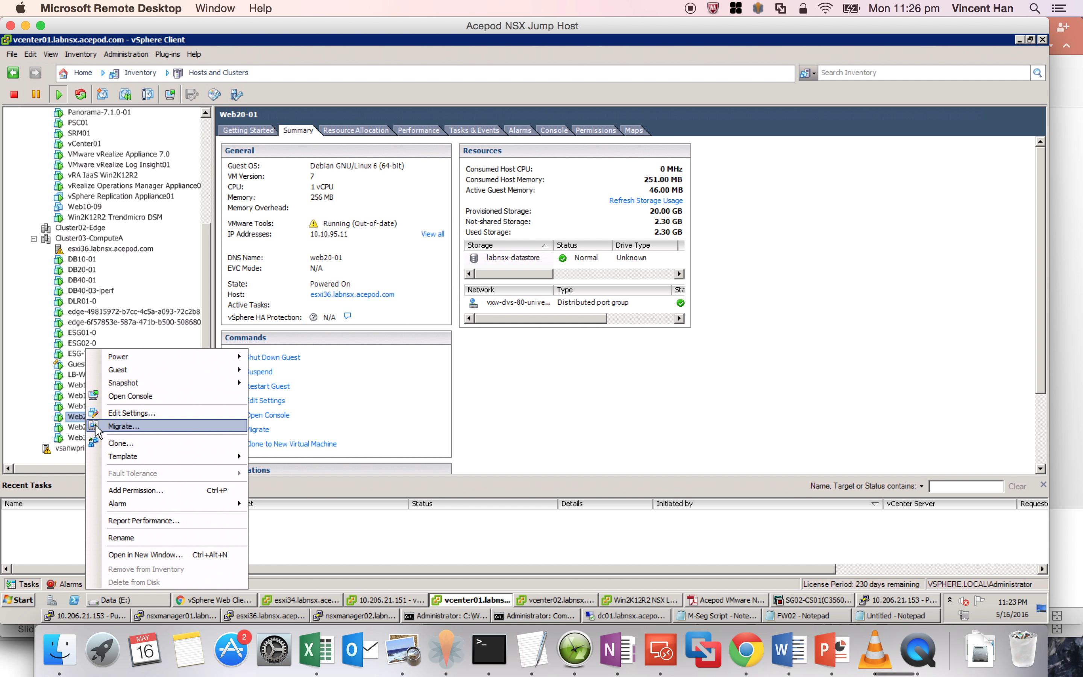
click(130, 396)
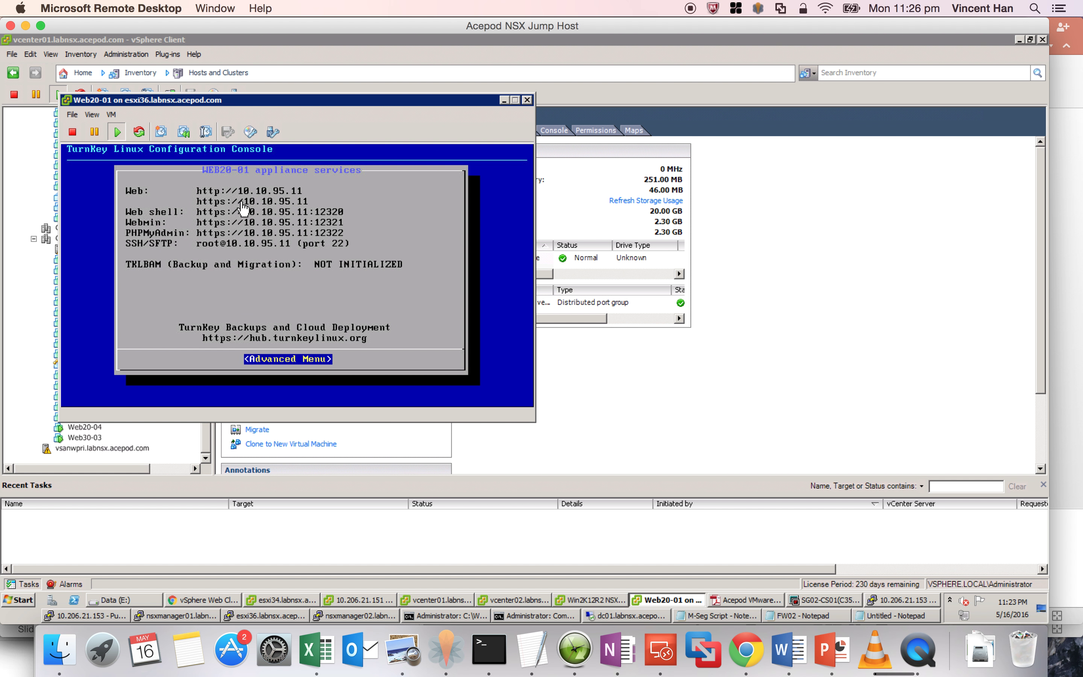
- Quit the TurnKey menu, log in as root, and move the console window aside
click(334, 321)
key(Escape)
key(Return)
text(root)
key(Return)
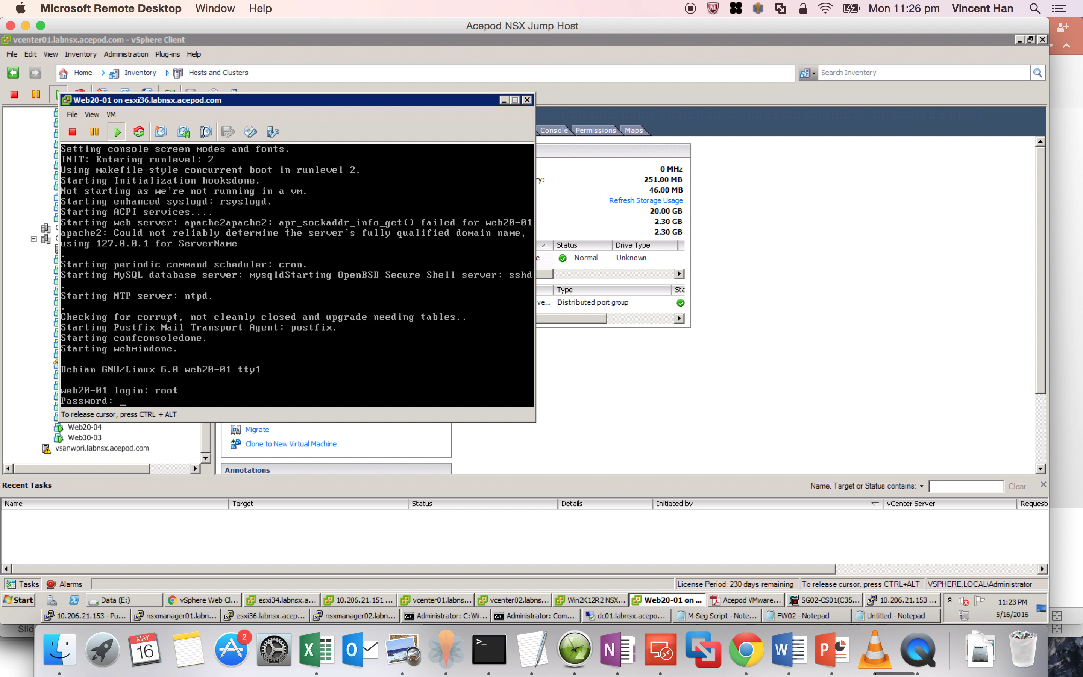
key(Return)
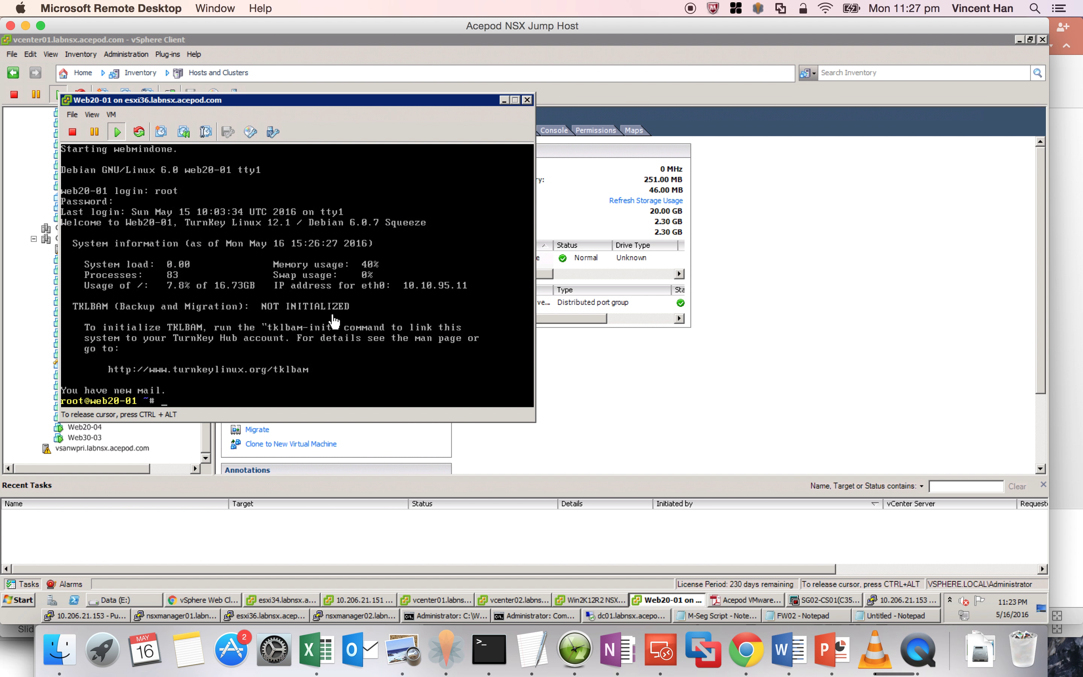
key(ctrl+alt)
drag(330, 107, 649, 104)
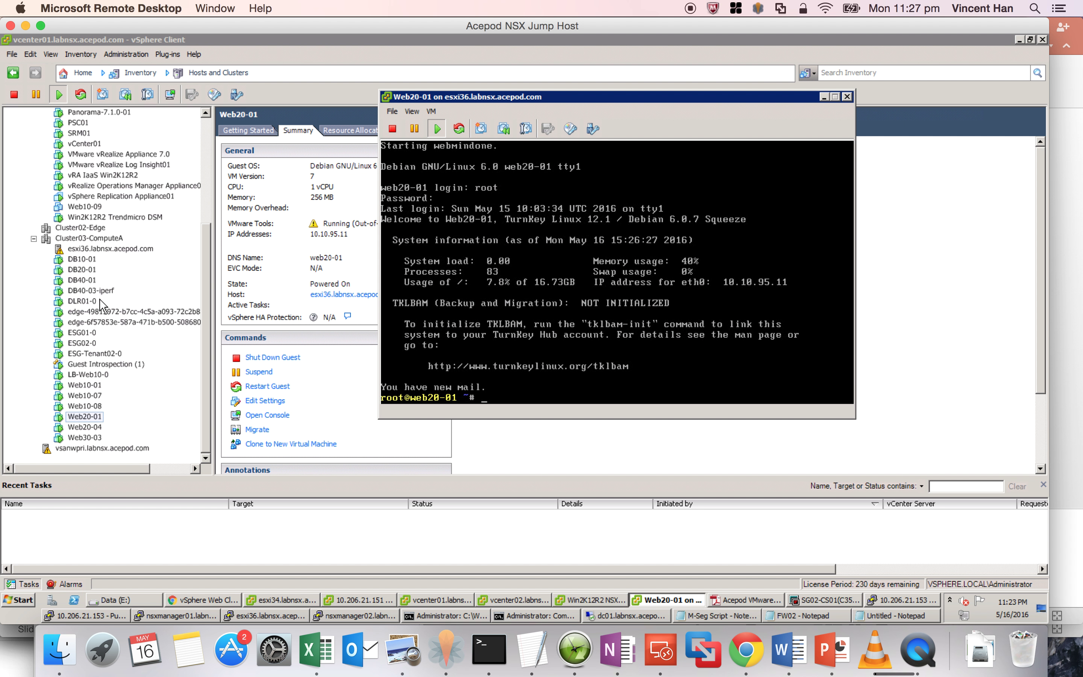
- Open DB20-01's console, quit the TurnKey menu, and log in as root
right_click(93, 271)
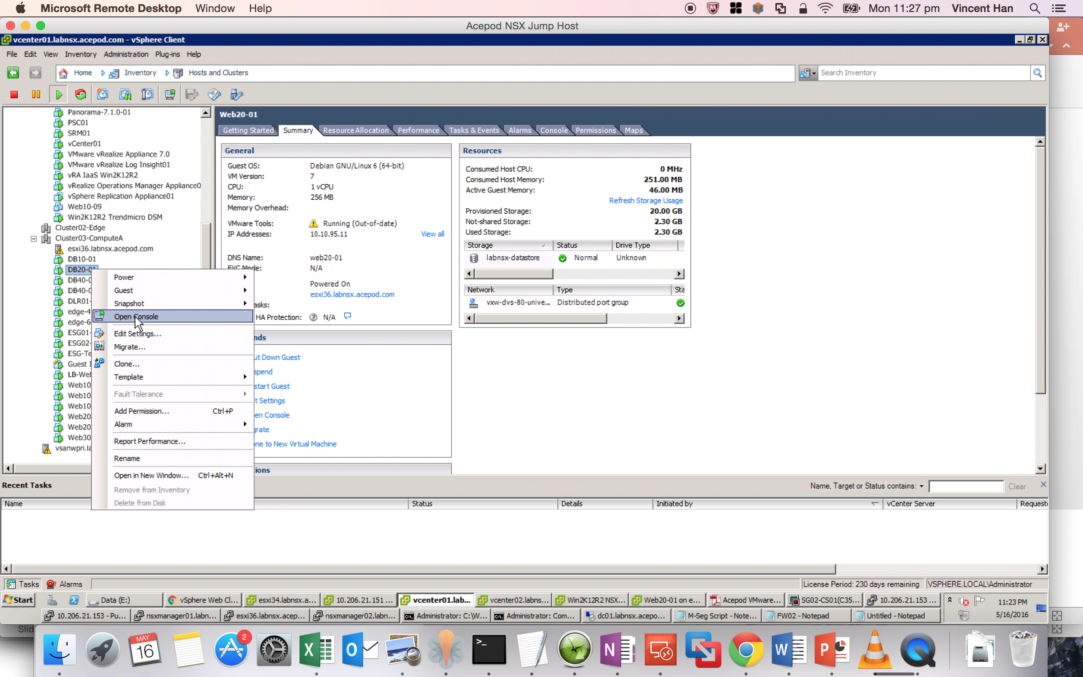
click(137, 317)
click(275, 295)
key(Escape)
key(Return)
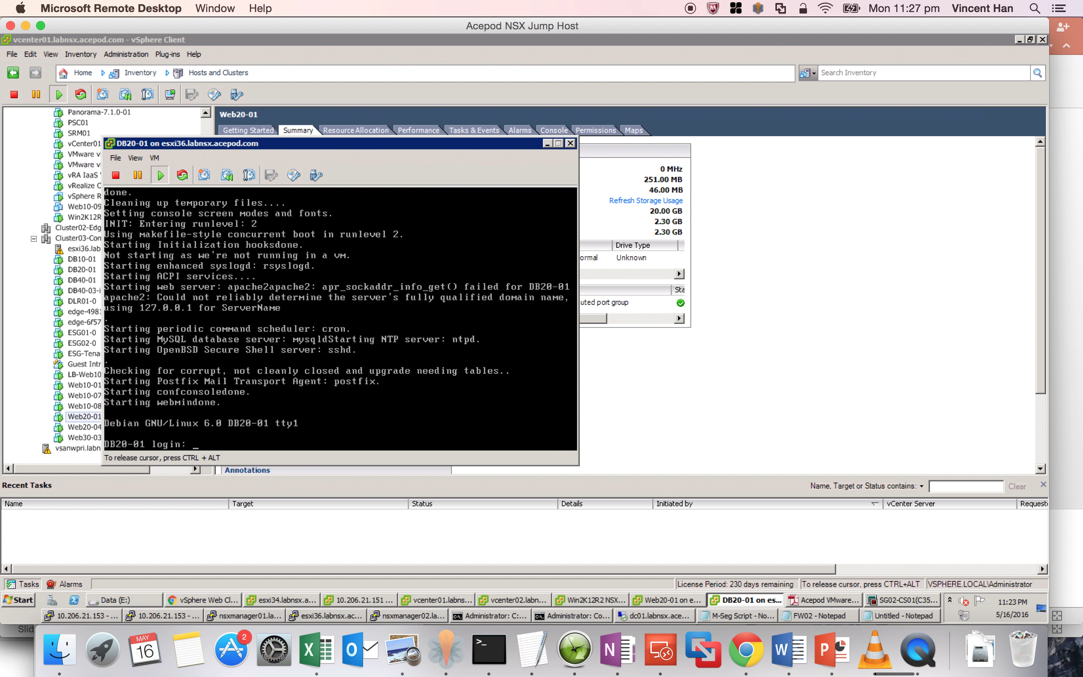
text(root)
key(Return)
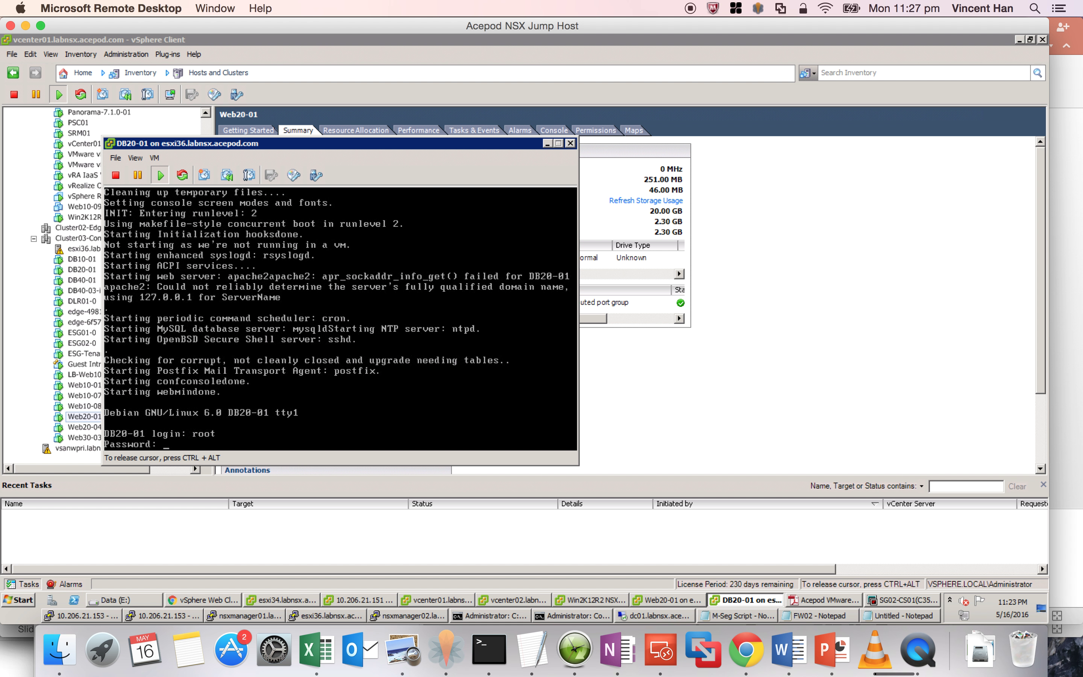
key(Return)
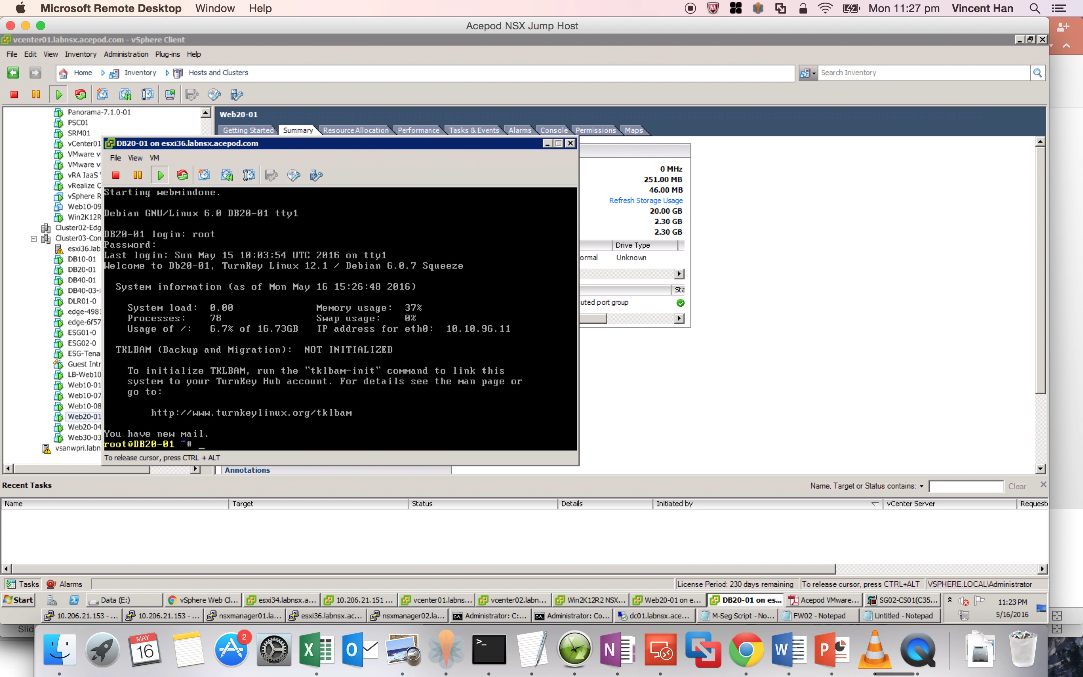
- Run ifconfig showing eth0 at 10.10.96.11, then return to the Web20-01 console
text(ifconfig)
key(Return)
key(ctrl+alt)
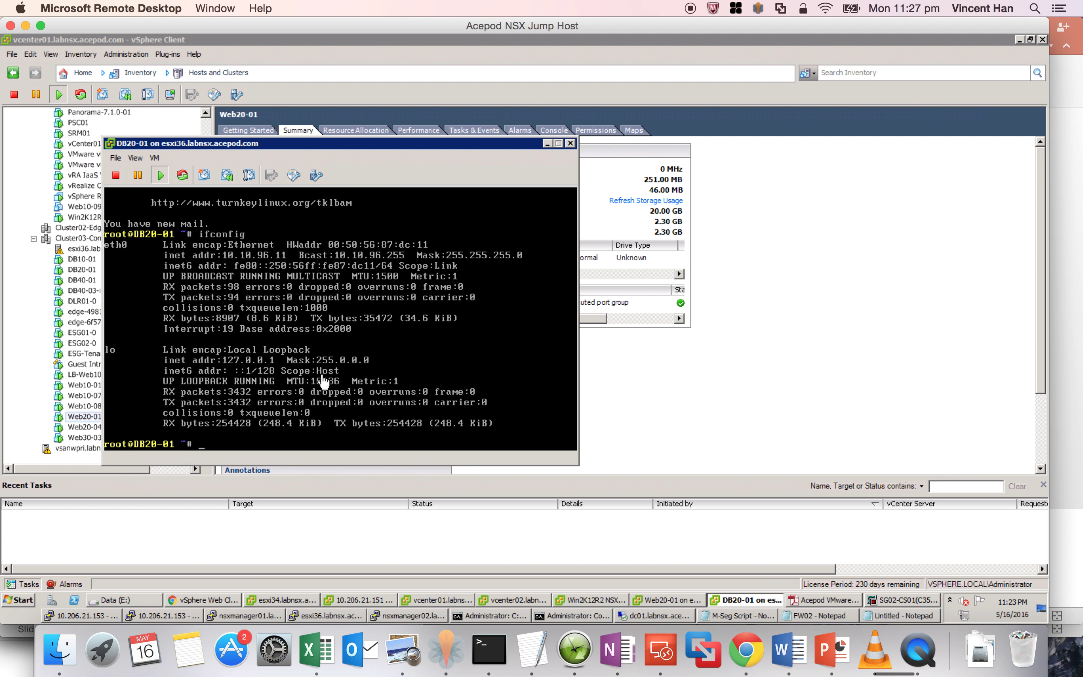
click(667, 600)
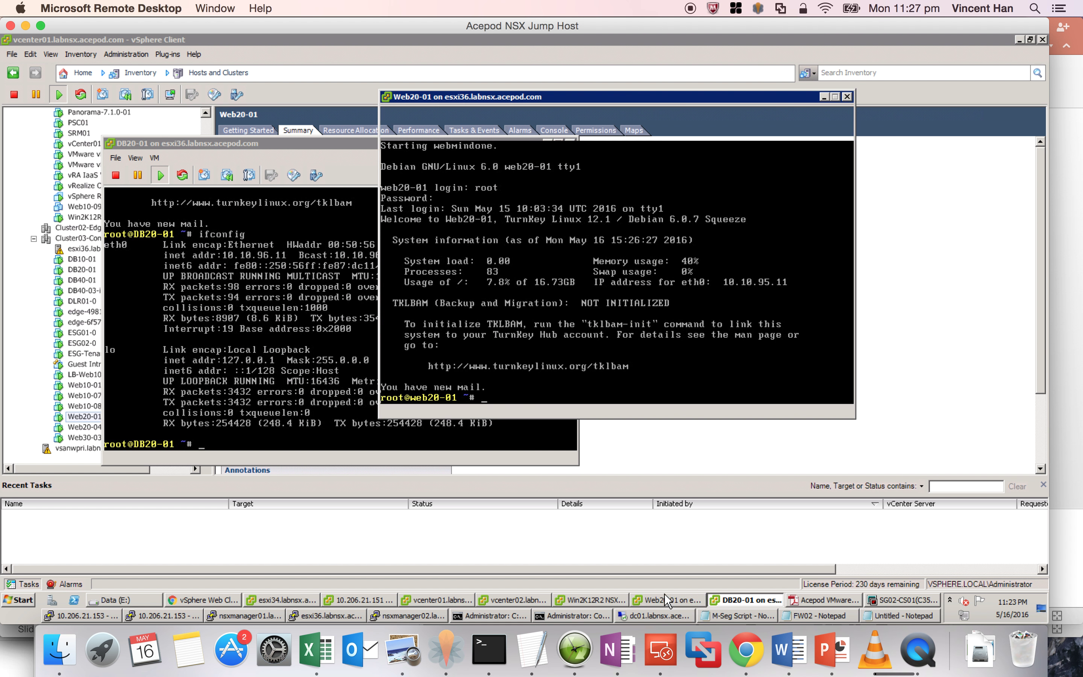
- Ping DB20-01 at 10.10.96.11 from Web20-01 and stop after three replies
click(466, 356)
text(ping )
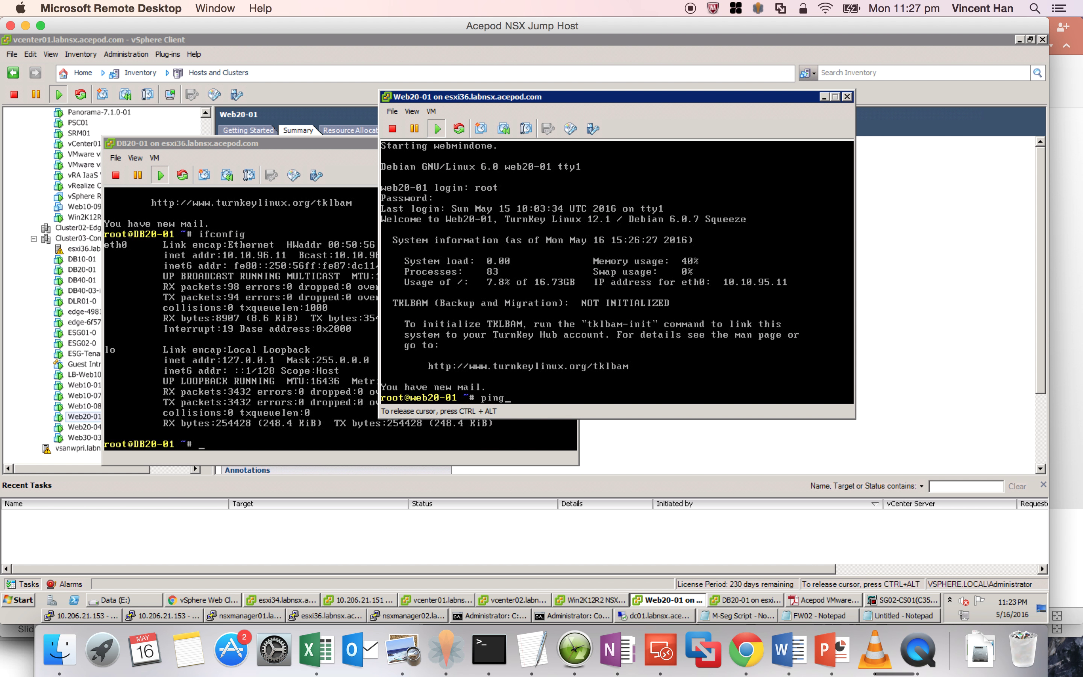
text(10.10.96.11)
key(Return)
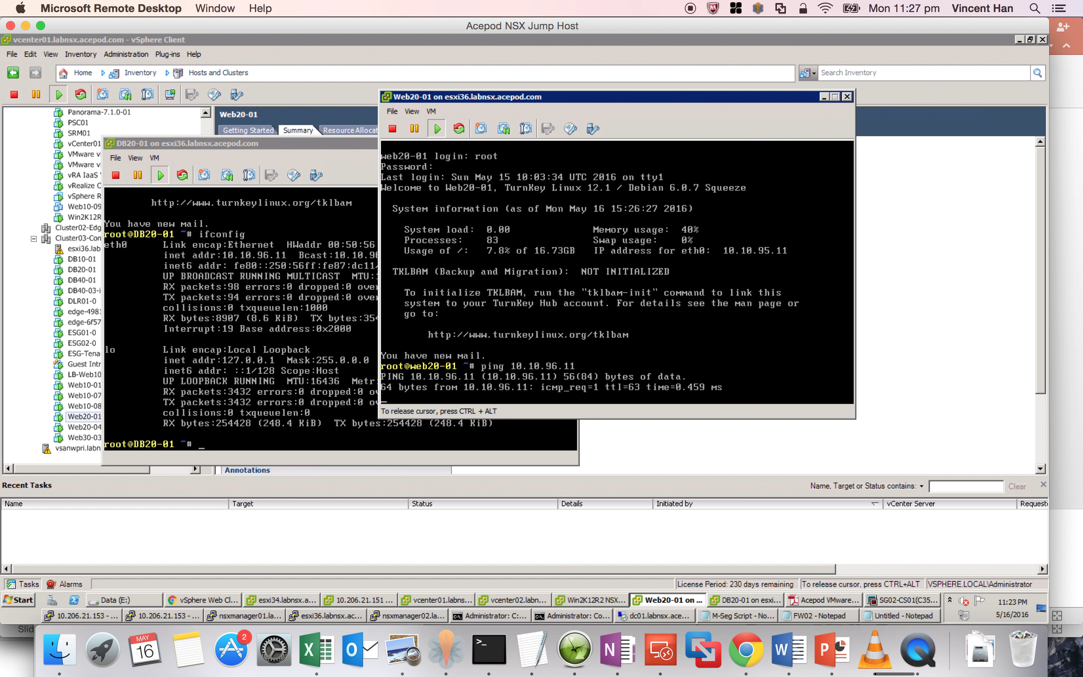
key(ctrl+c)
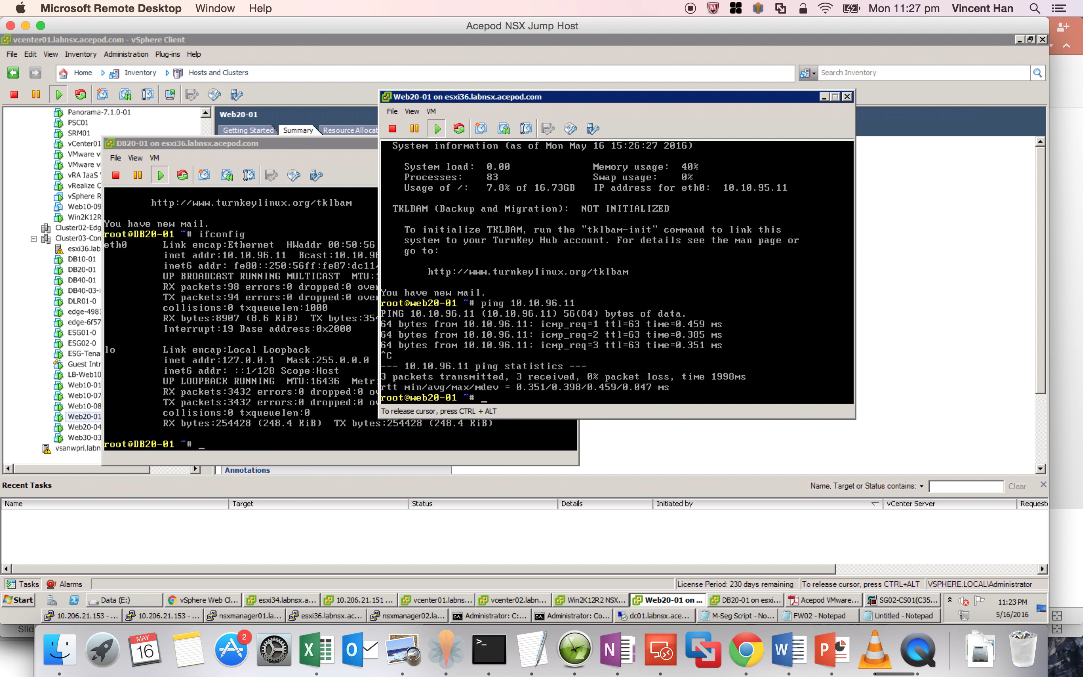
- Connect to MySQL on 10.10.96.11 with mysql -p -h 10.10.96.11
text(mysql)
text( -----------)
key(BackSpace)
key(BackSpace)
key(BackSpace)
text(p -h 10.10.96.11)
key(Return)
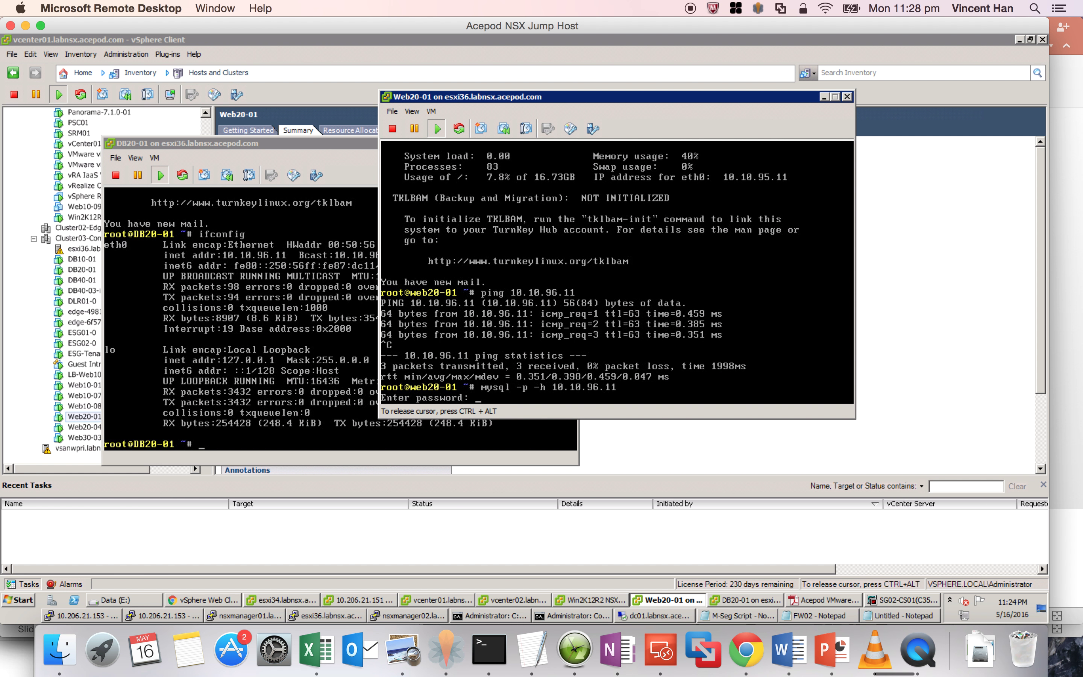
key(Return)
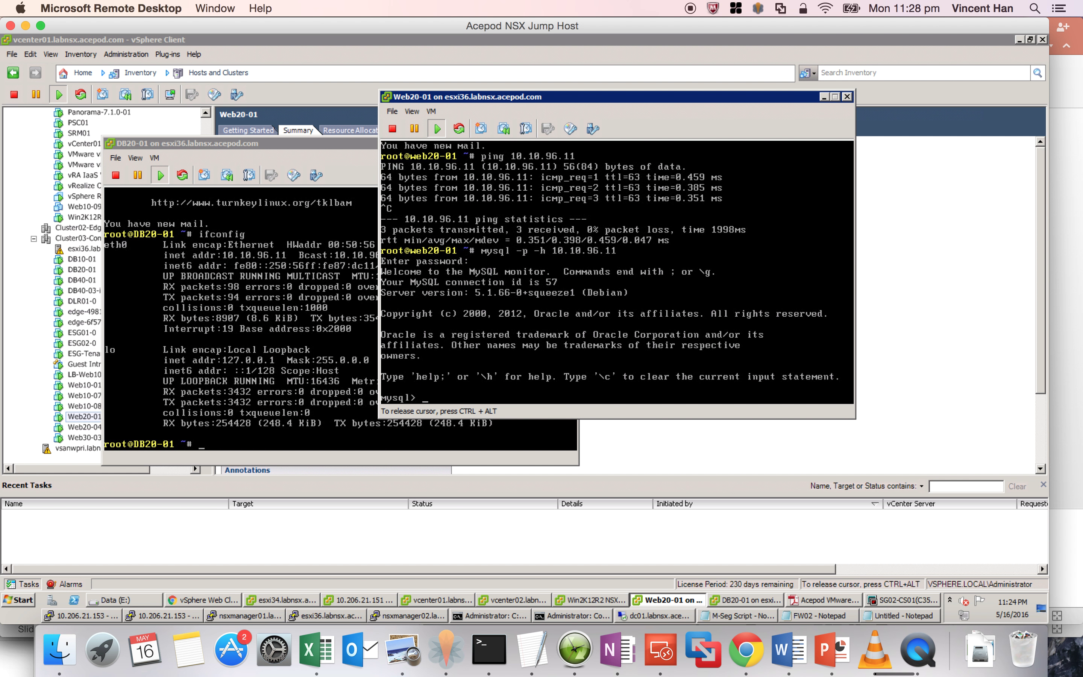
- Run show databases; listing nsxluckyapp and classicmodels, then exit MySQL
text(show databases;)
key(Return)
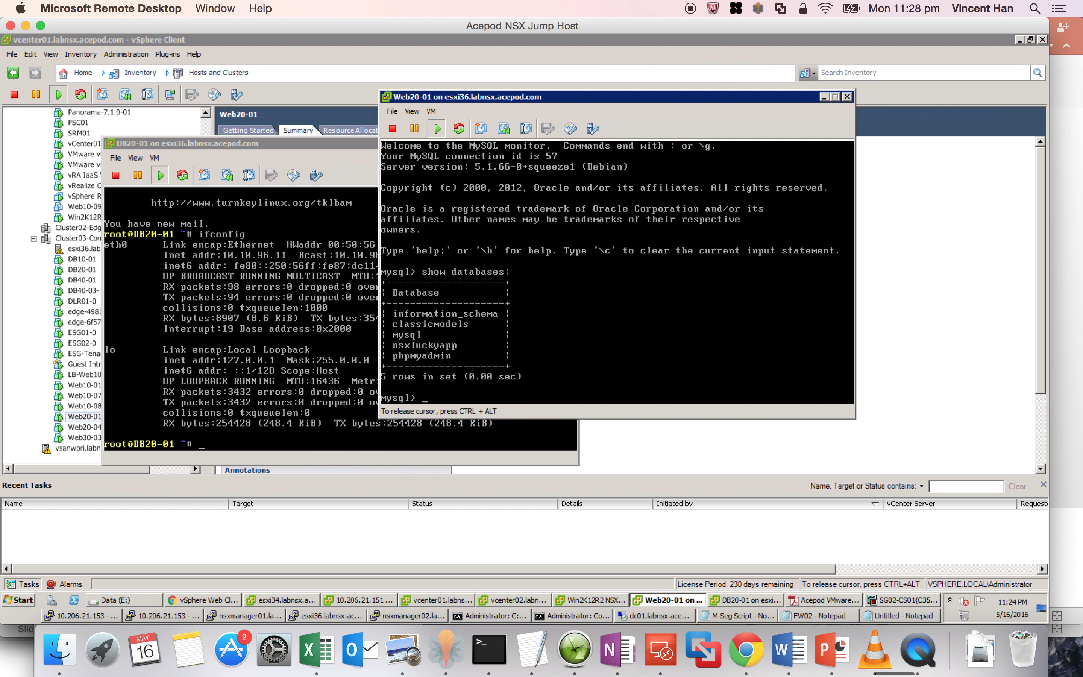
text(exit)
key(Return)
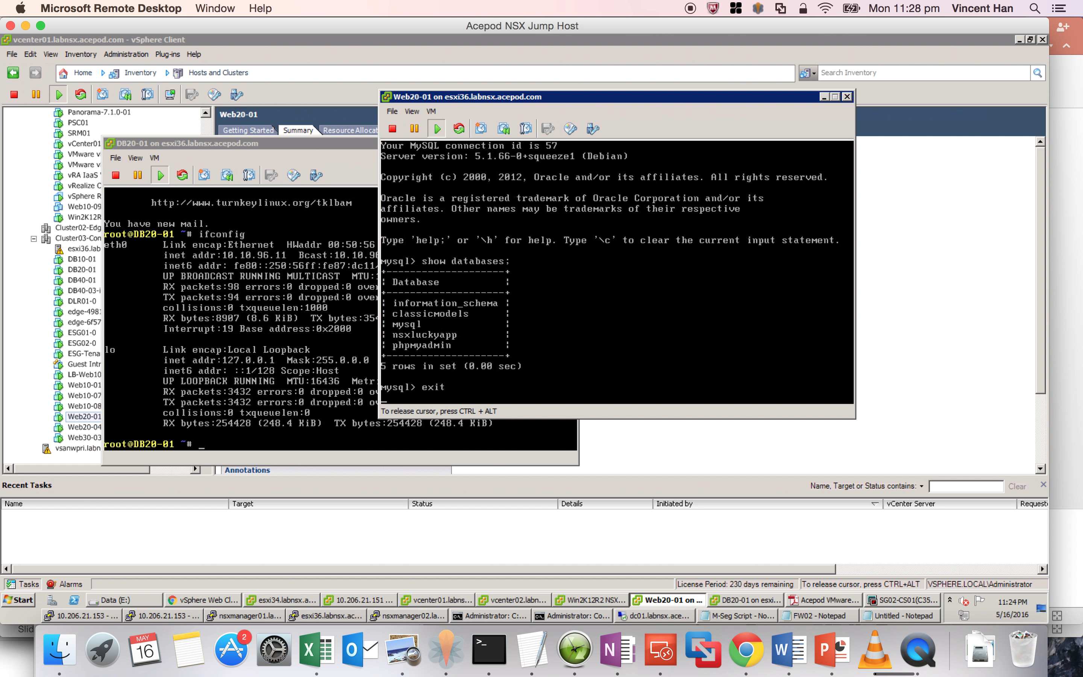
key(ctrl+alt)
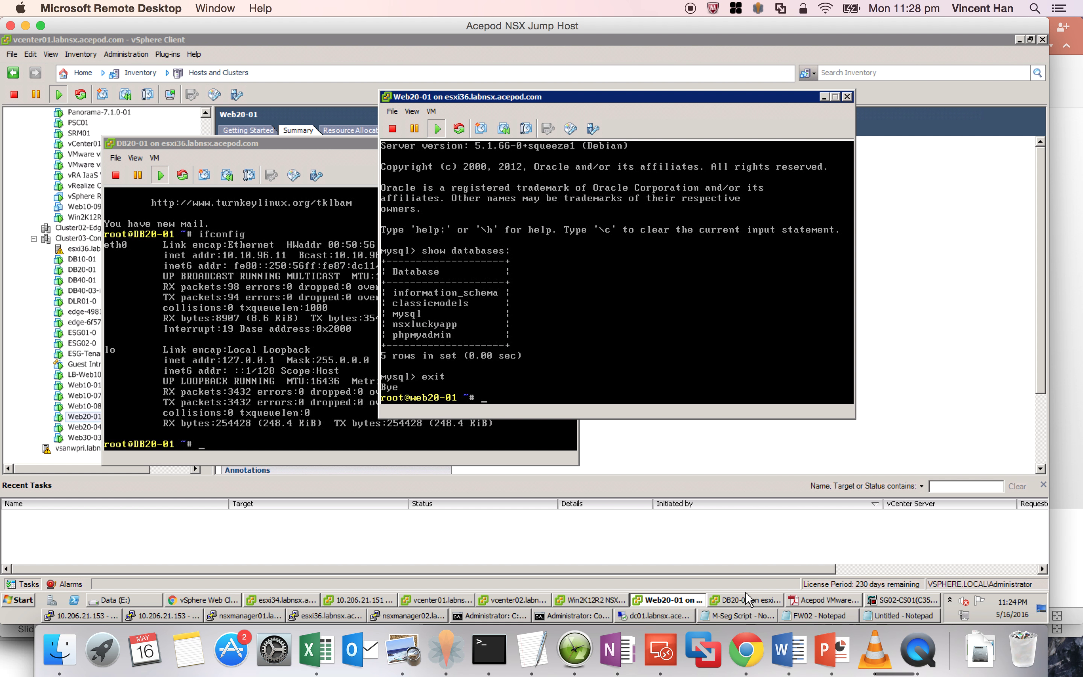
- Load the nsx.acepod.com Lucky Draw site in Chrome
click(753, 654)
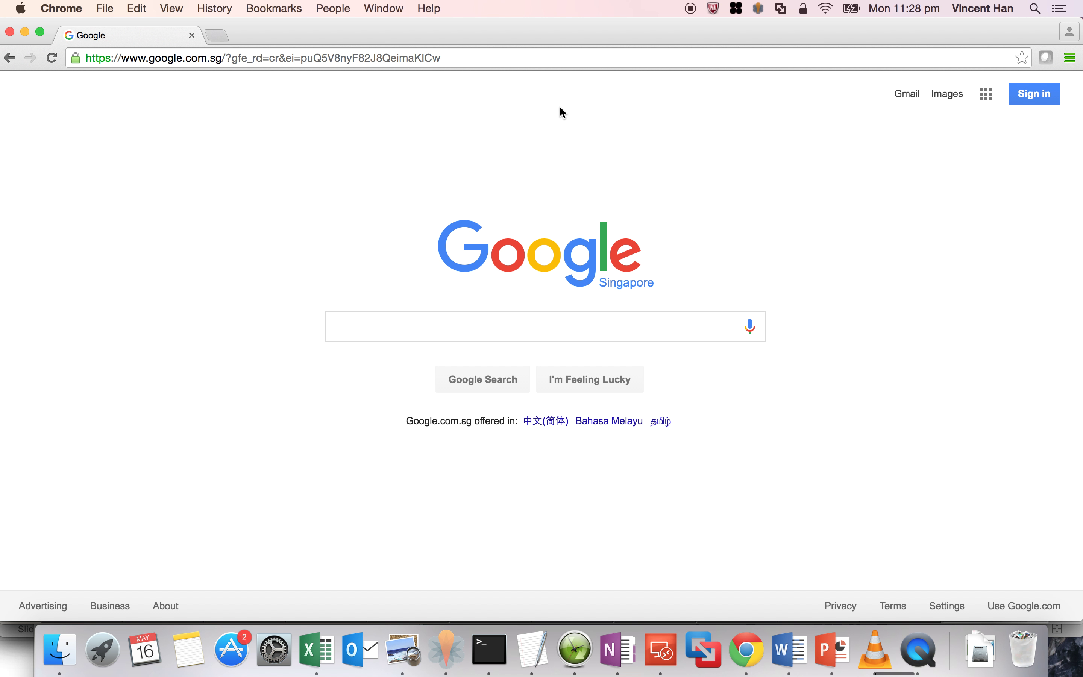
click(519, 58)
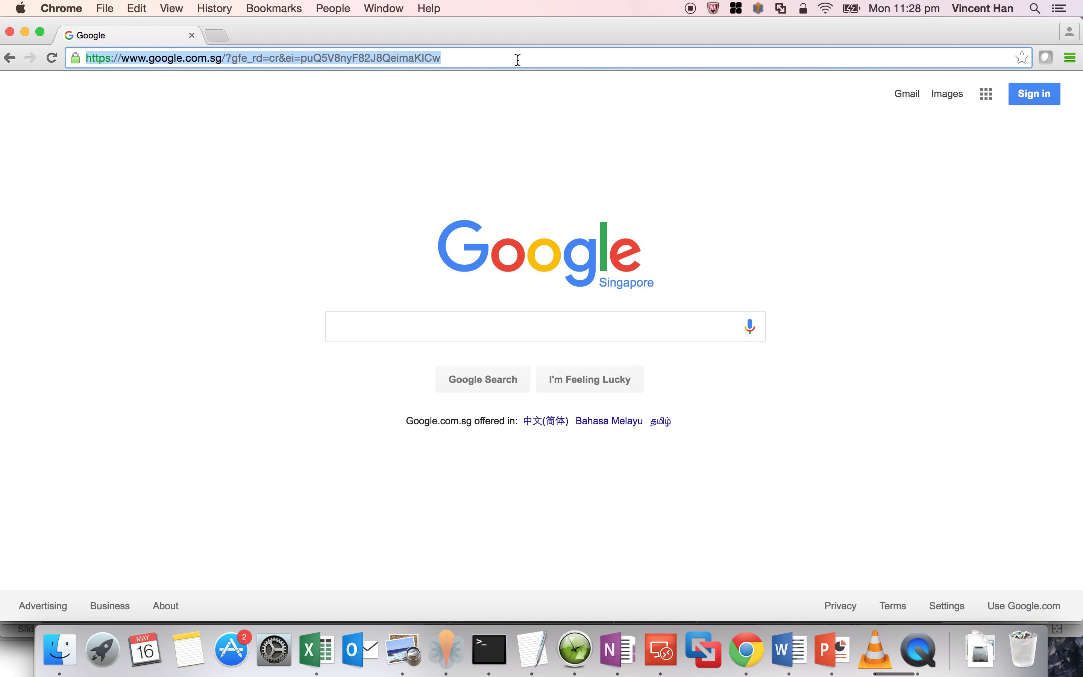
text(nsx.acepod.com/result.php)
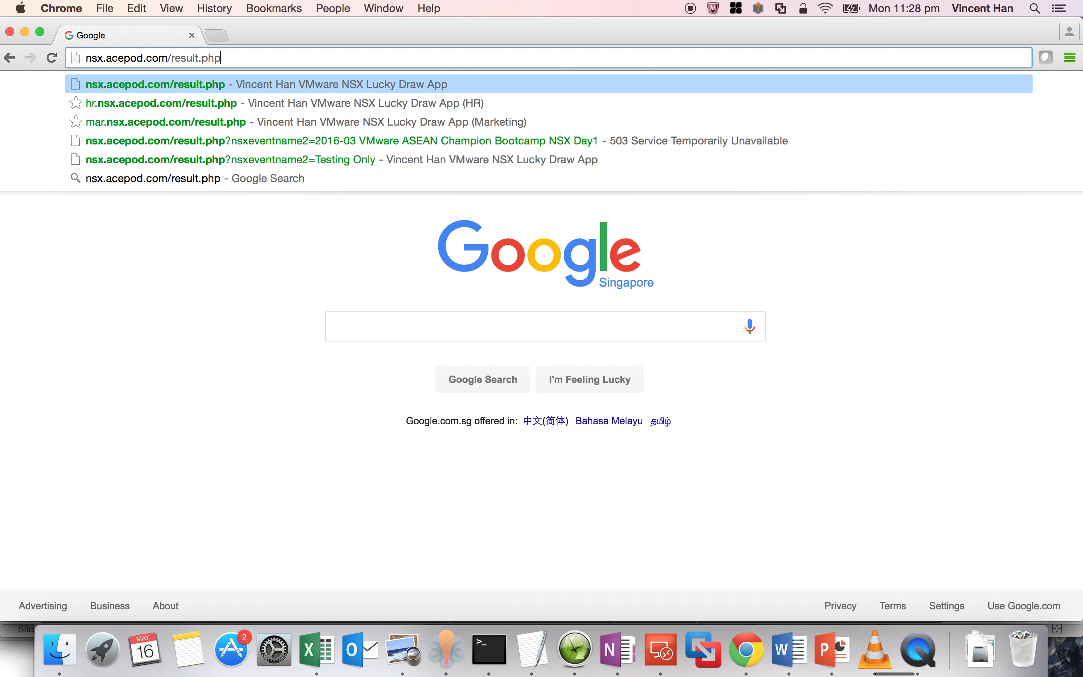
key(BackSpace)
key(BackSpace)
key(BackSpace)
key(BackSpace)
key(BackSpace)
key(BackSpace)
key(BackSpace)
key(BackSpace)
key(BackSpace)
key(BackSpace)
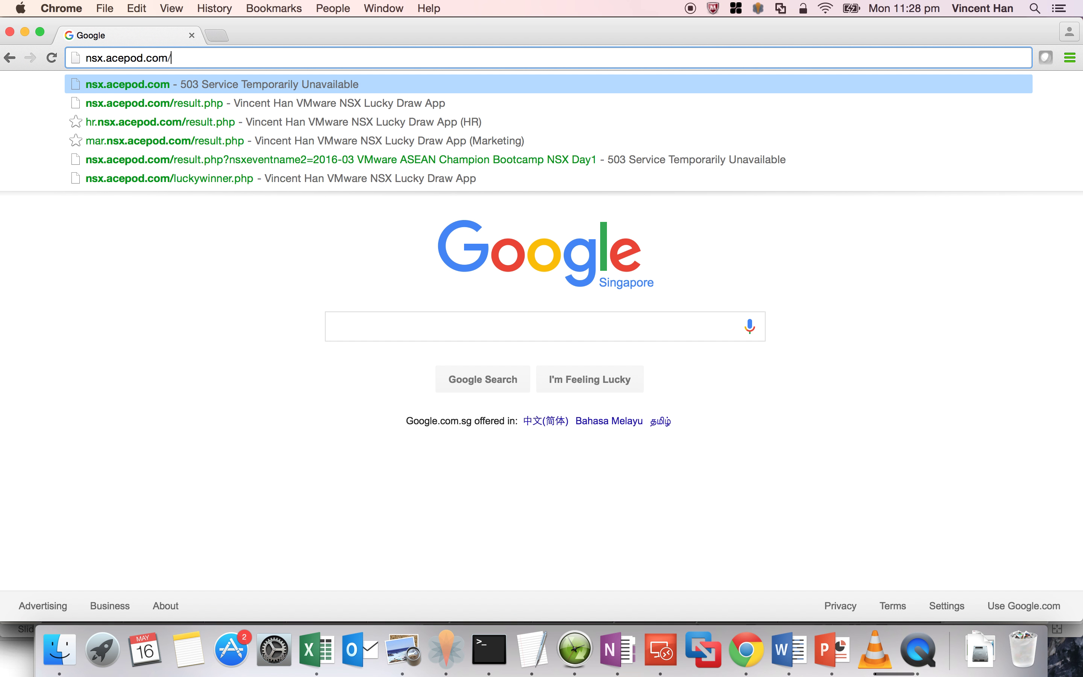
key(Return)
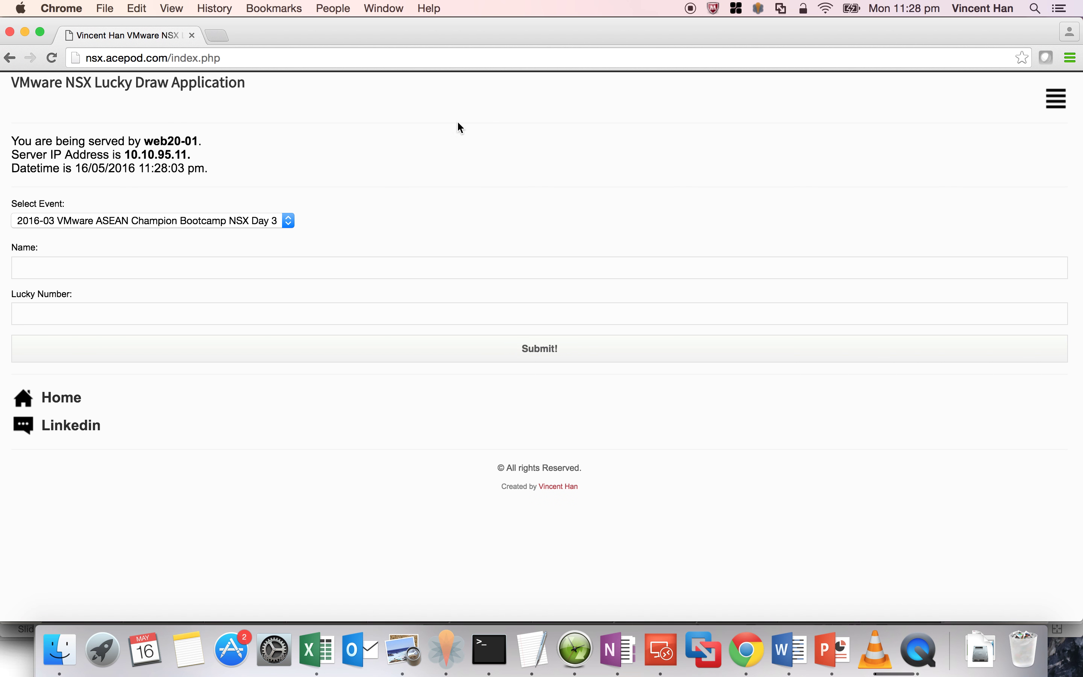
- Submit a Testing Only entry named 'SRM NSX GSLB' with lucky number 88
click(238, 228)
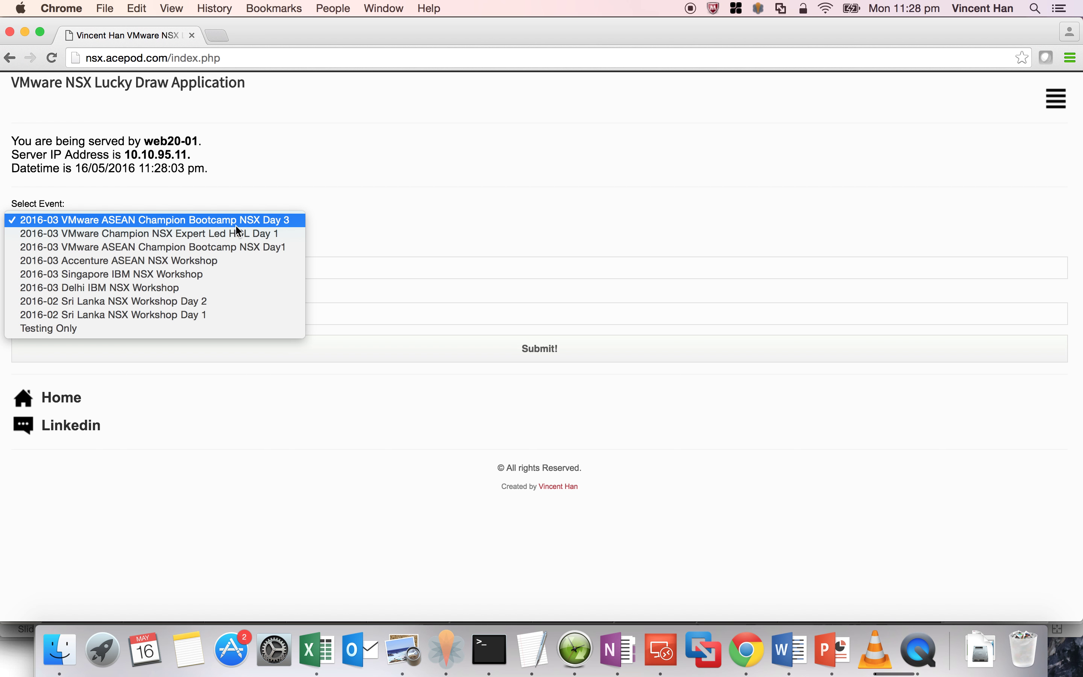
click(205, 324)
click(158, 264)
text(SRM)
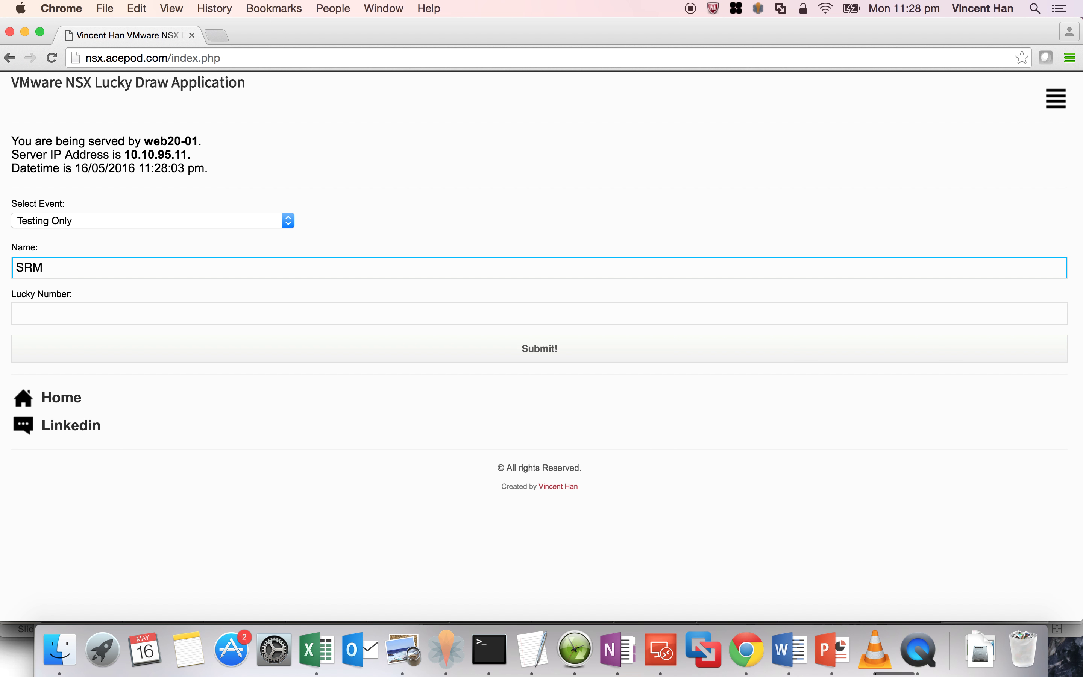
text( NSX GSLB)
click(137, 312)
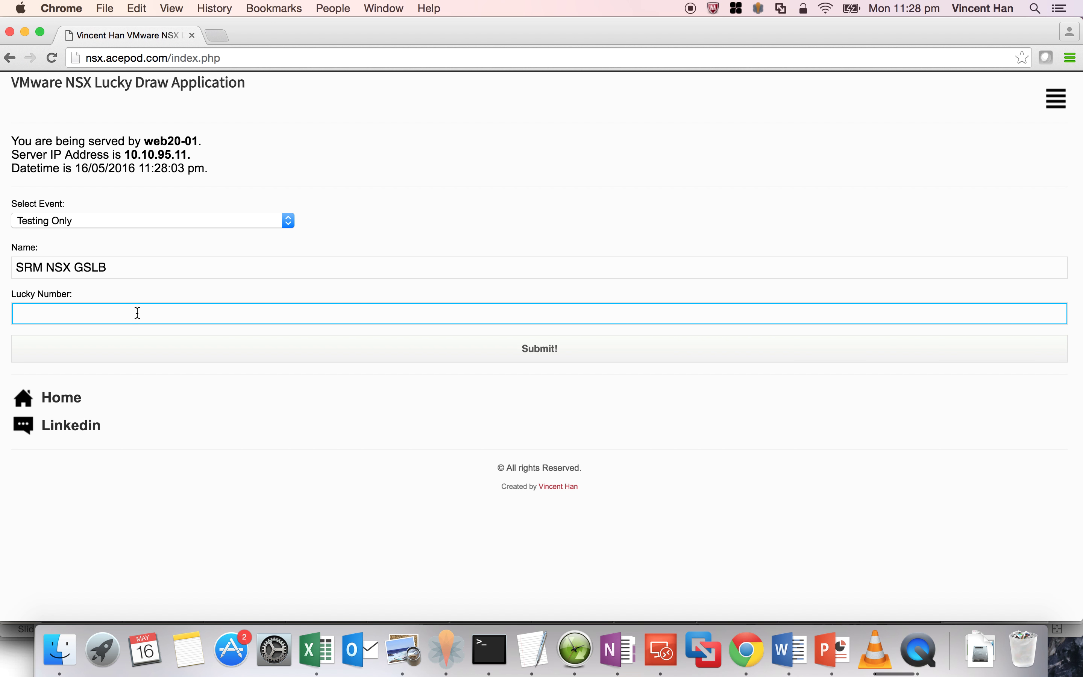
text(88)
click(467, 242)
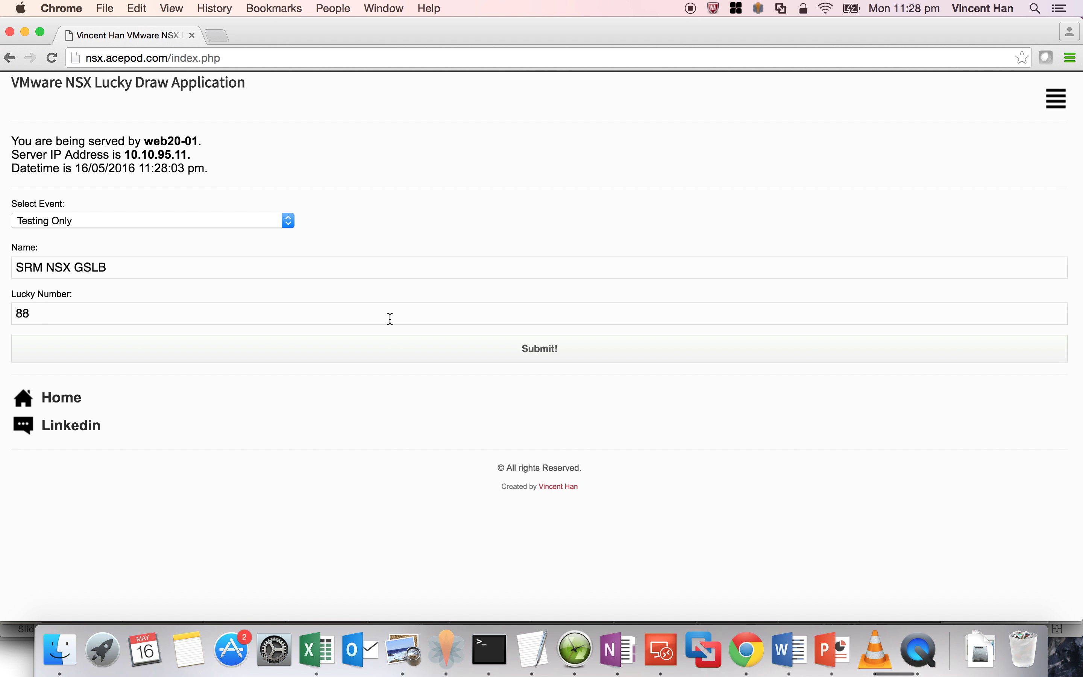
click(393, 353)
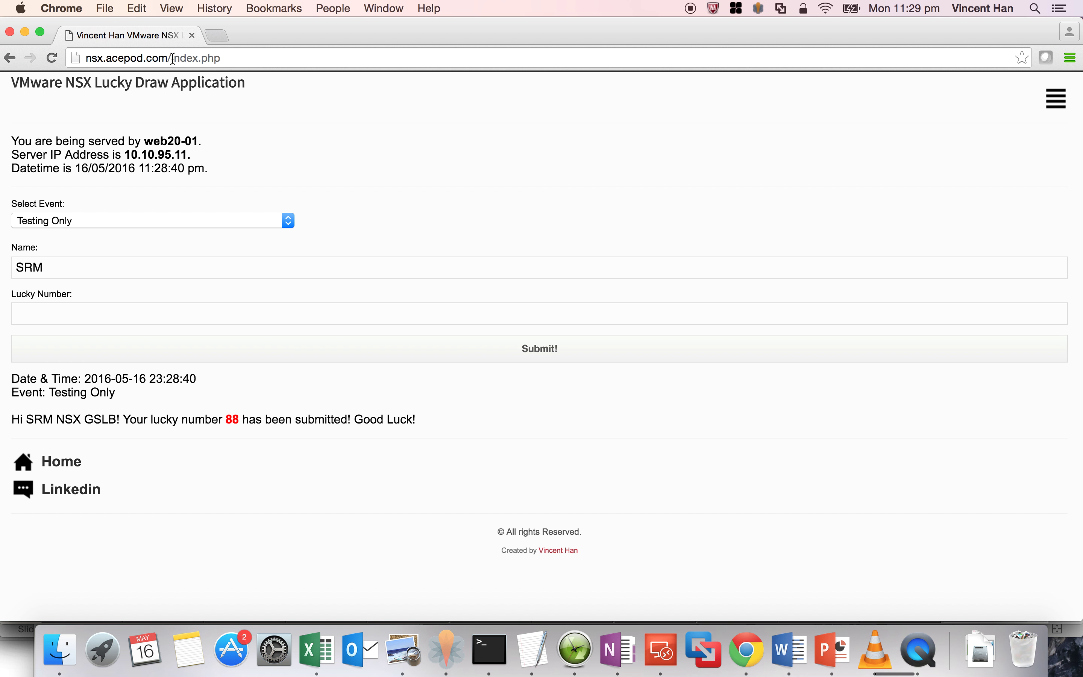
- On result.php, list Testing Only entries and highlight the new SRM NSX GSLB 88 line
drag(171, 58, 200, 59)
text(res)
key(Return)
click(197, 220)
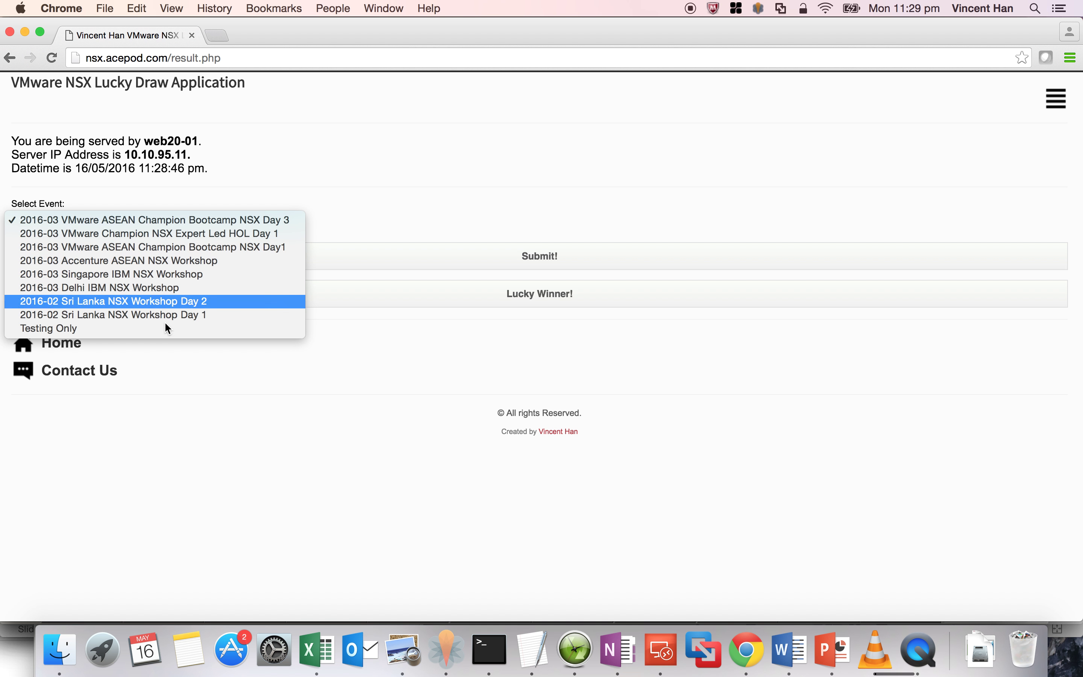
click(161, 332)
click(506, 269)
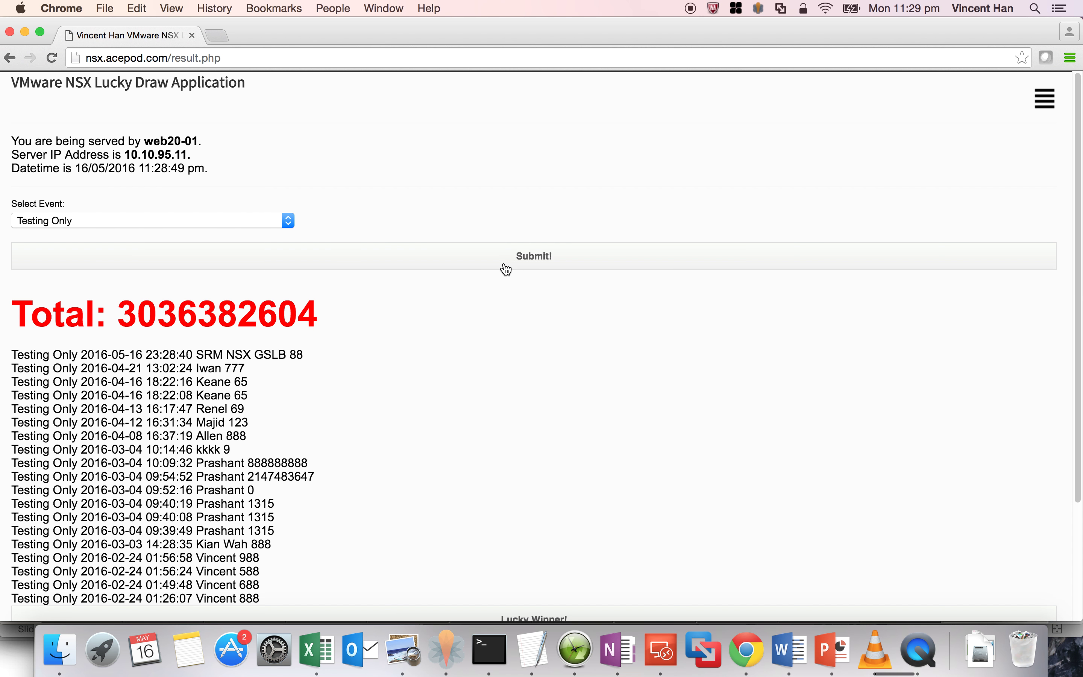
drag(300, 358, 12, 356)
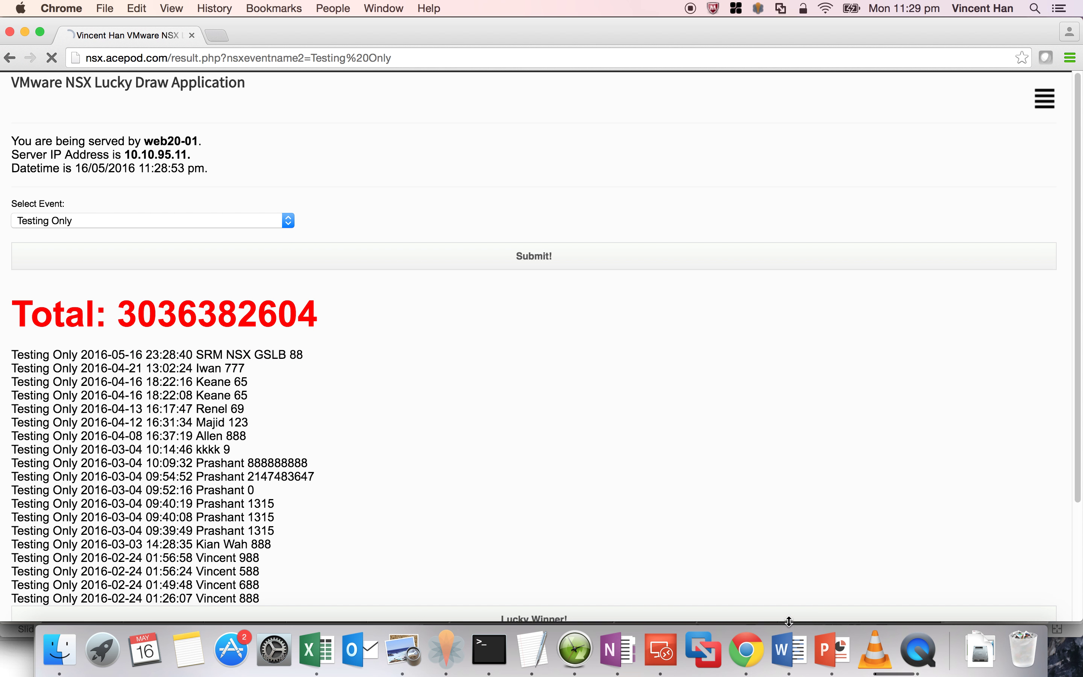
click(663, 653)
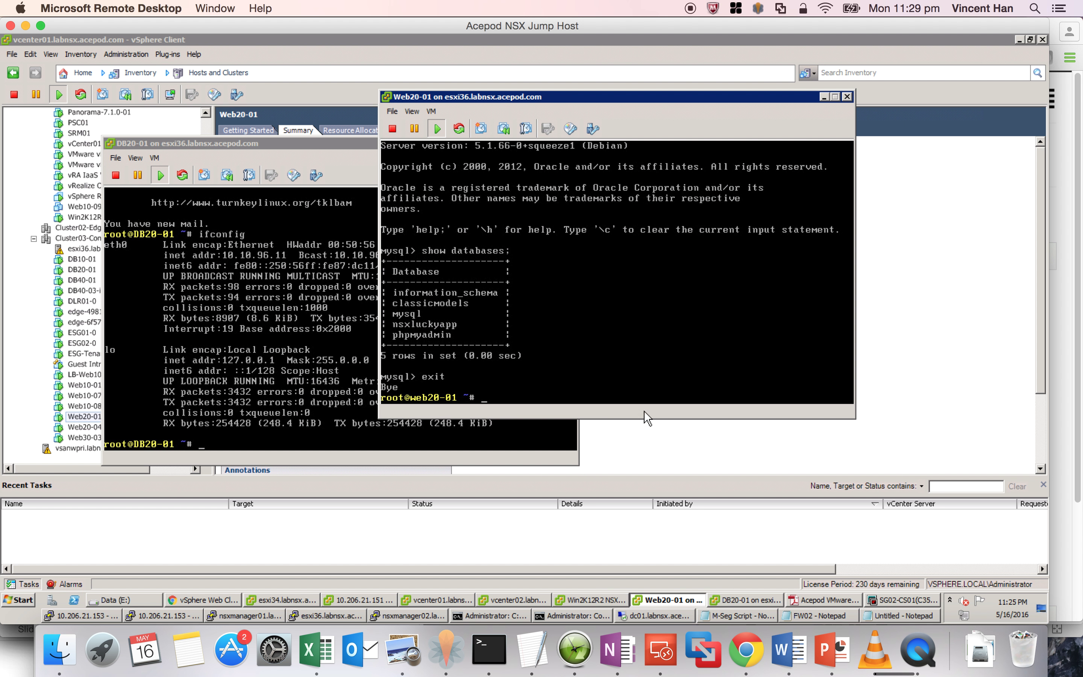
- Close the Web20-01 and DB20-01 console windows
click(847, 97)
click(574, 144)
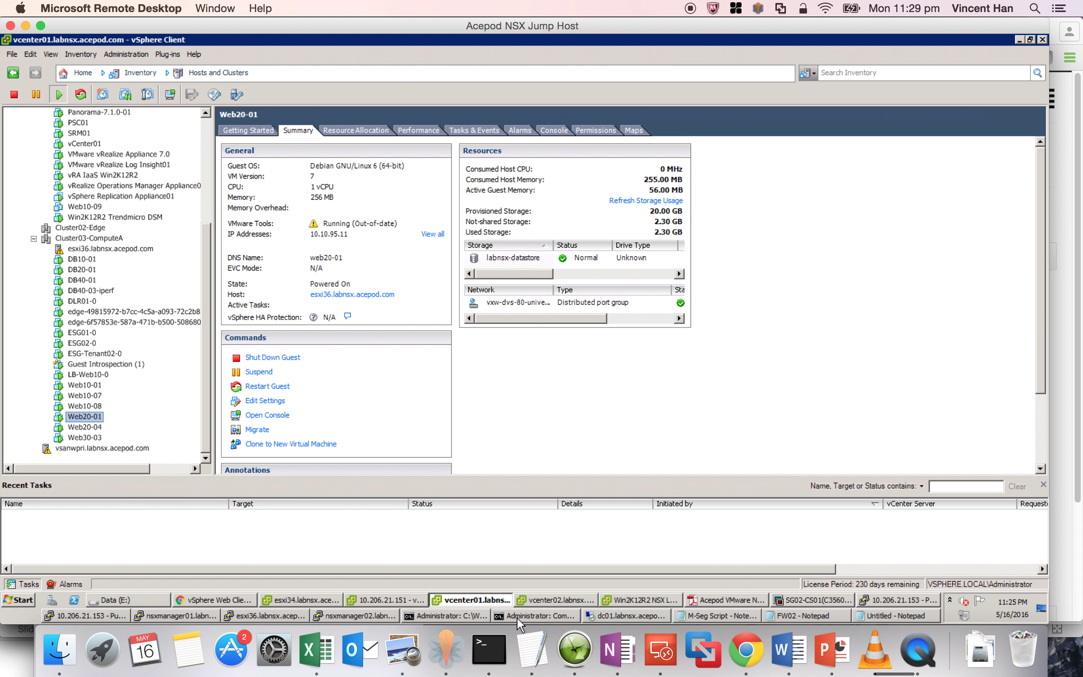
click(475, 616)
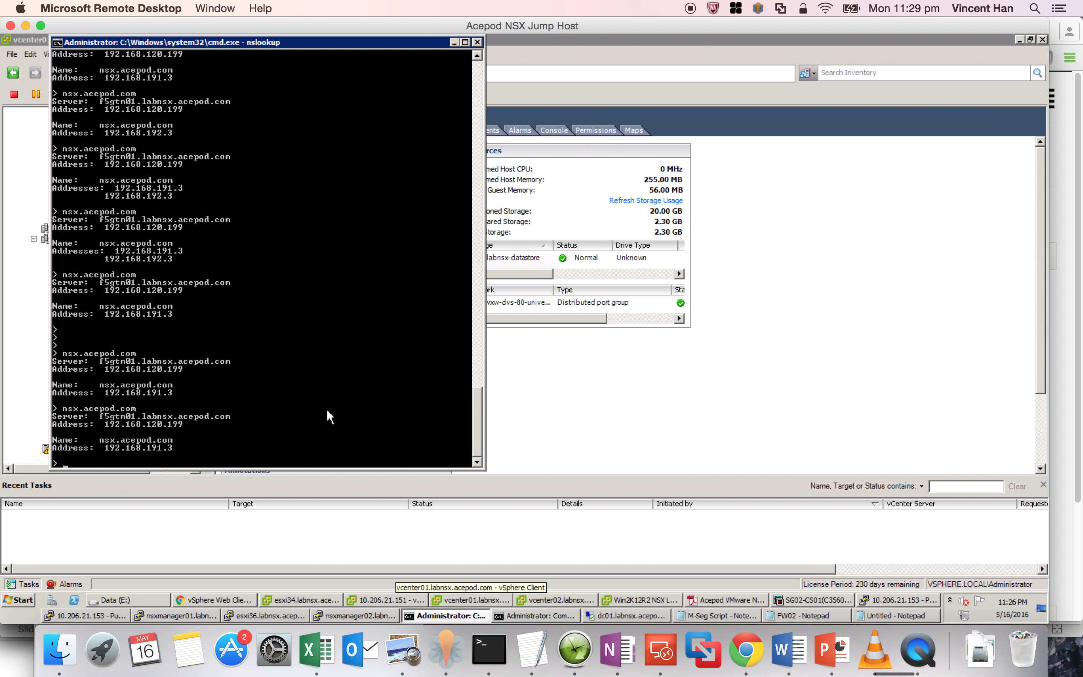
- Rerun the nsx.acepod.com lookup, still resolving to 192.168.191.3, and open a new Chrome tab
key(Up)
key(Return)
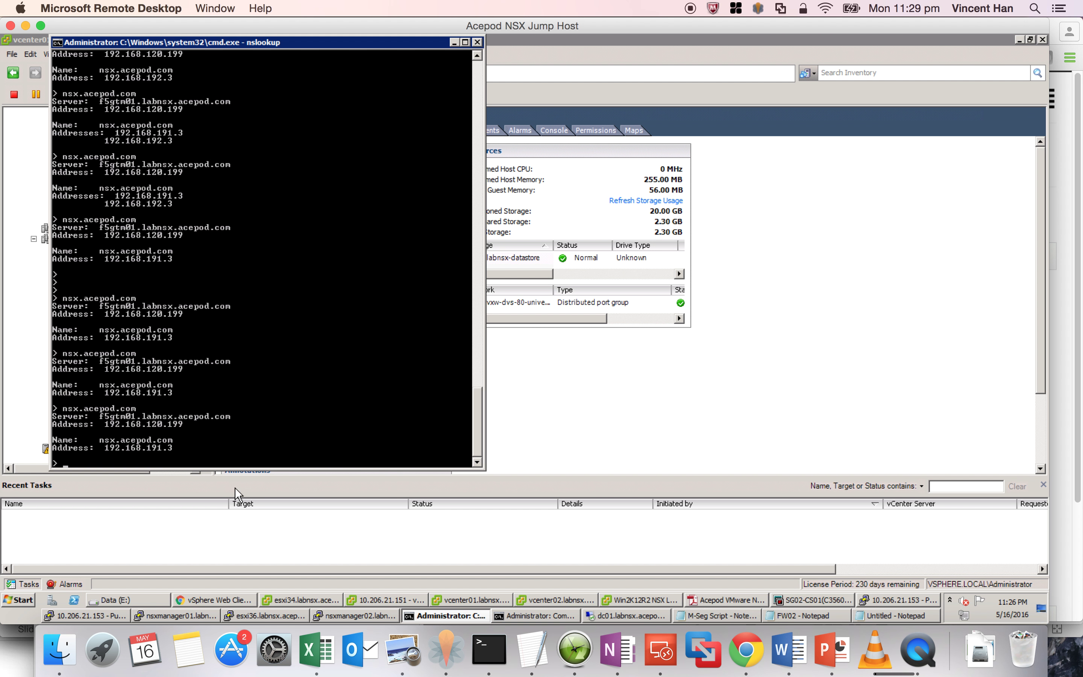
click(207, 599)
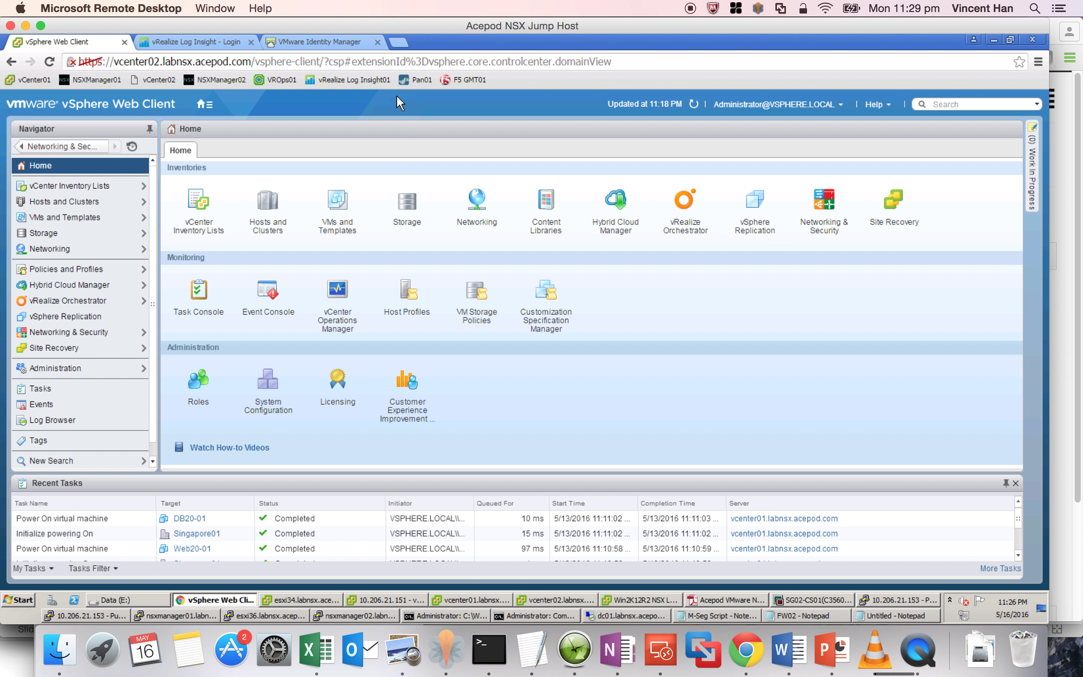
click(401, 43)
- Log in to the F5 GMT01 BIG-IP as admin
click(461, 81)
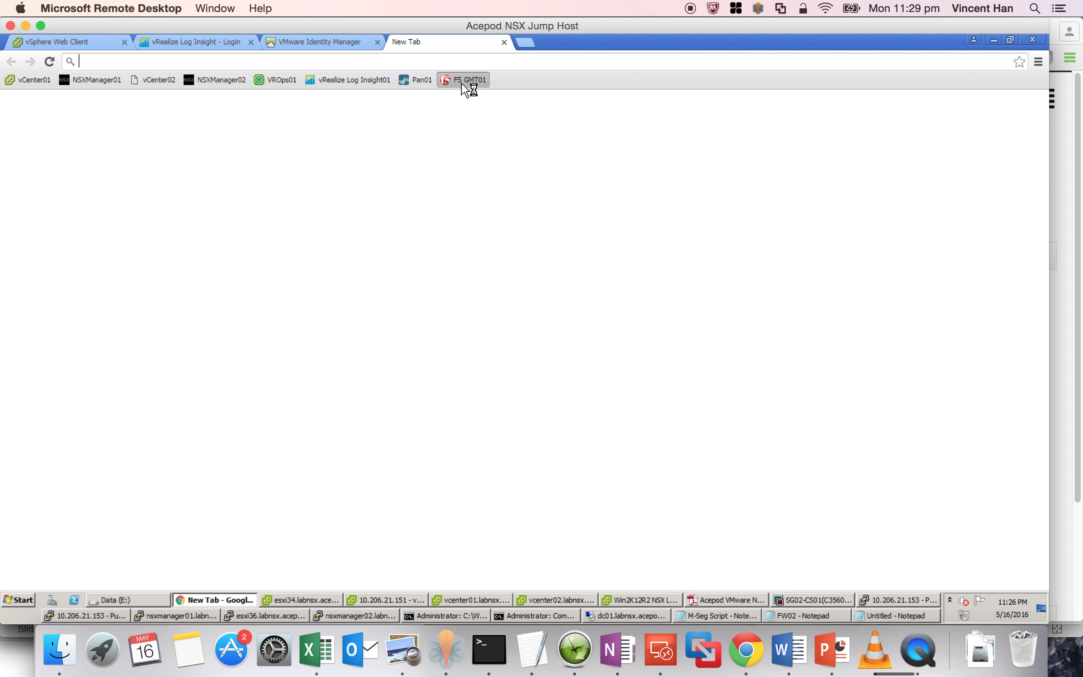
text(admin)
key(Tab)
key(Return)
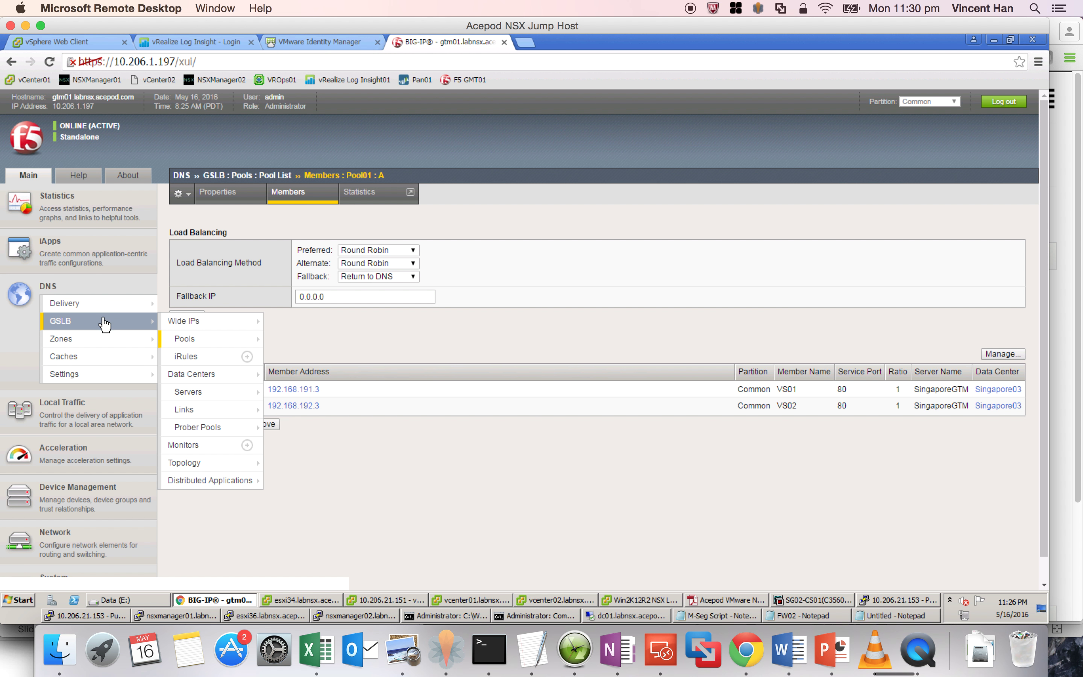
- Show GSLB Pool01 members: 192.168.191.3 available, 192.168.192.3 down
mouse_move(187, 346)
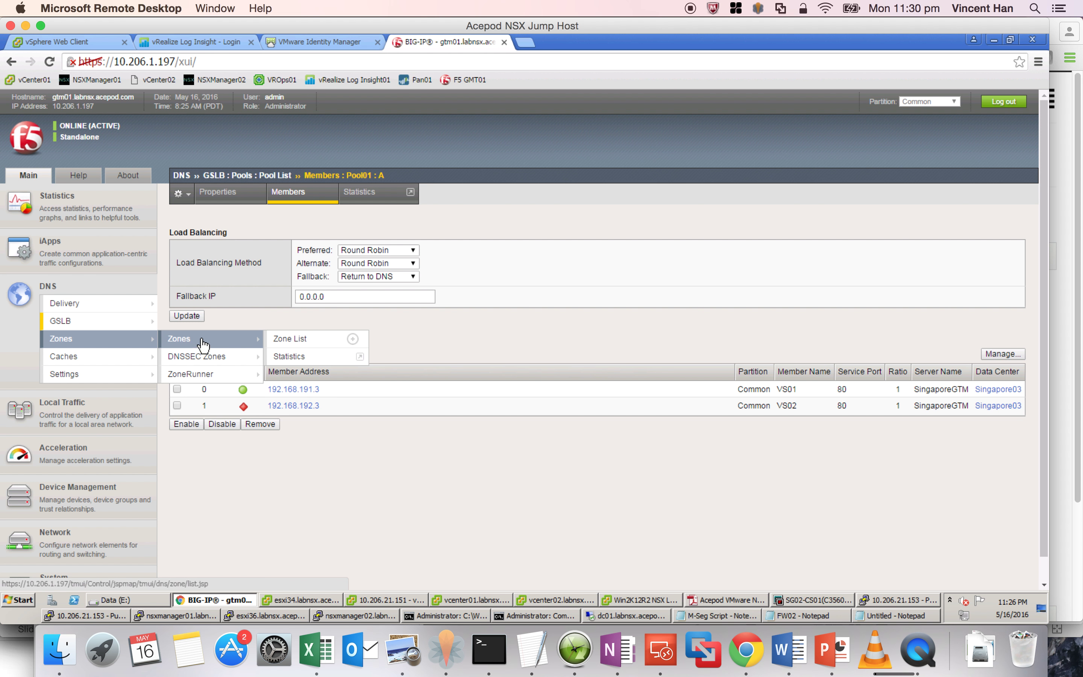
mouse_move(129, 325)
click(297, 344)
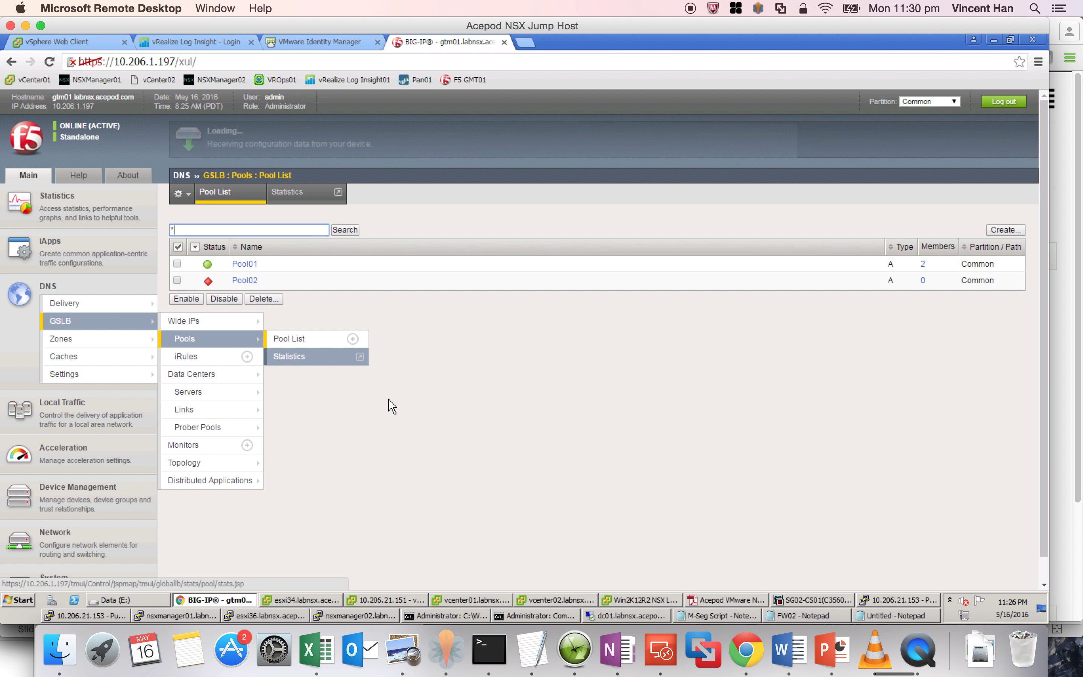
click(247, 270)
click(288, 192)
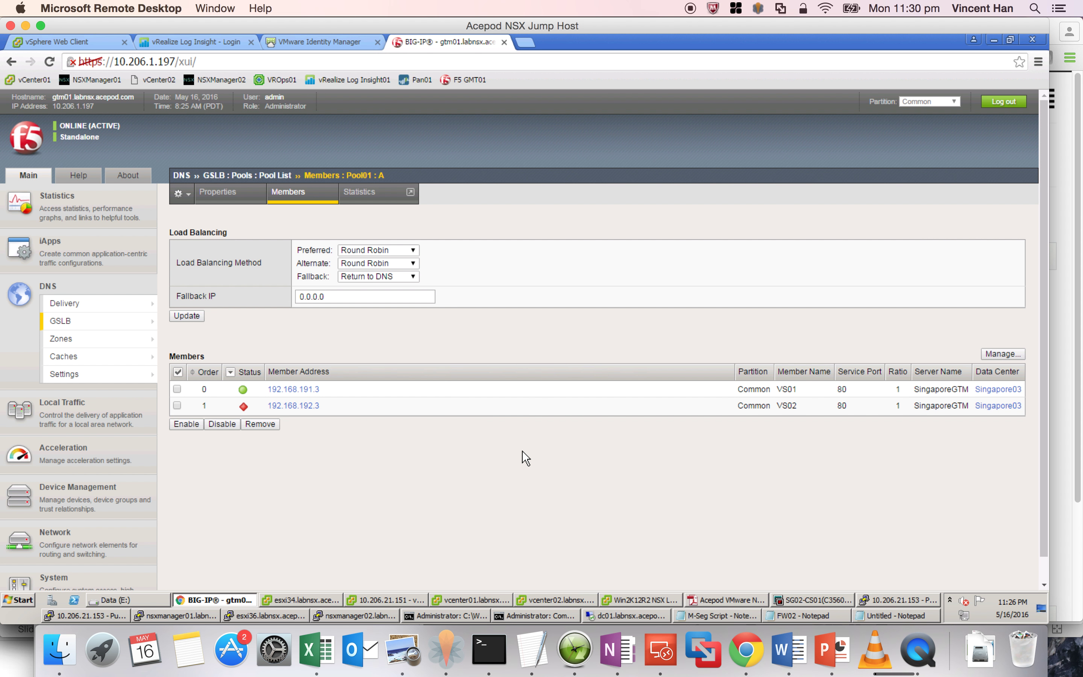
- Restart the continuous ping to 192.168.192.3 in Command Prompt
click(516, 614)
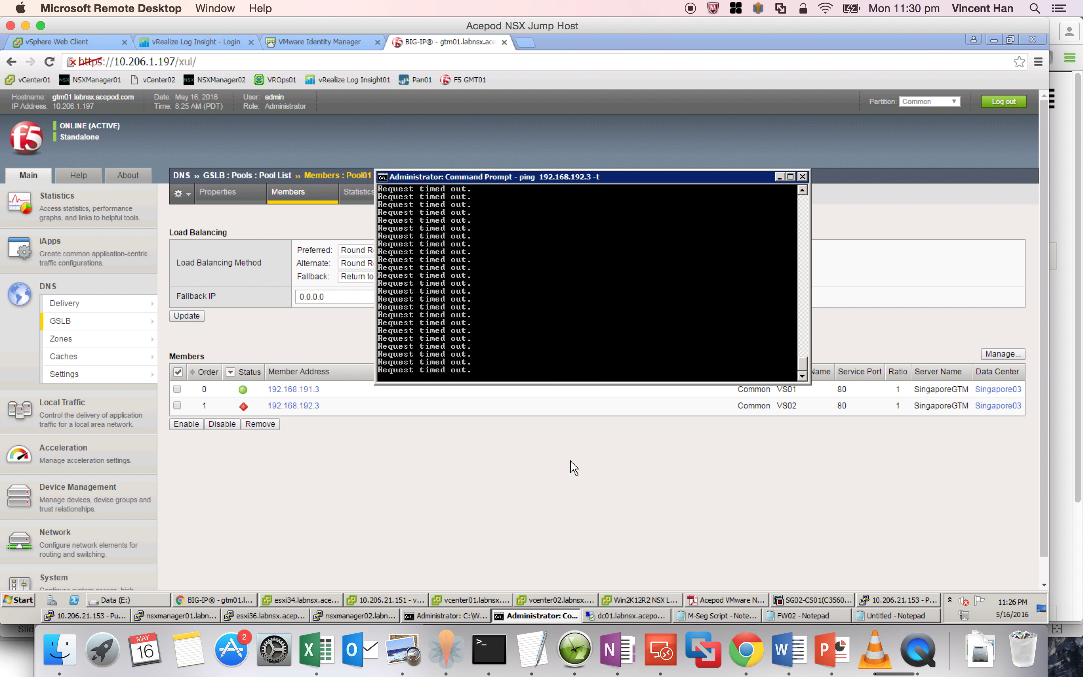
key(ctrl+c)
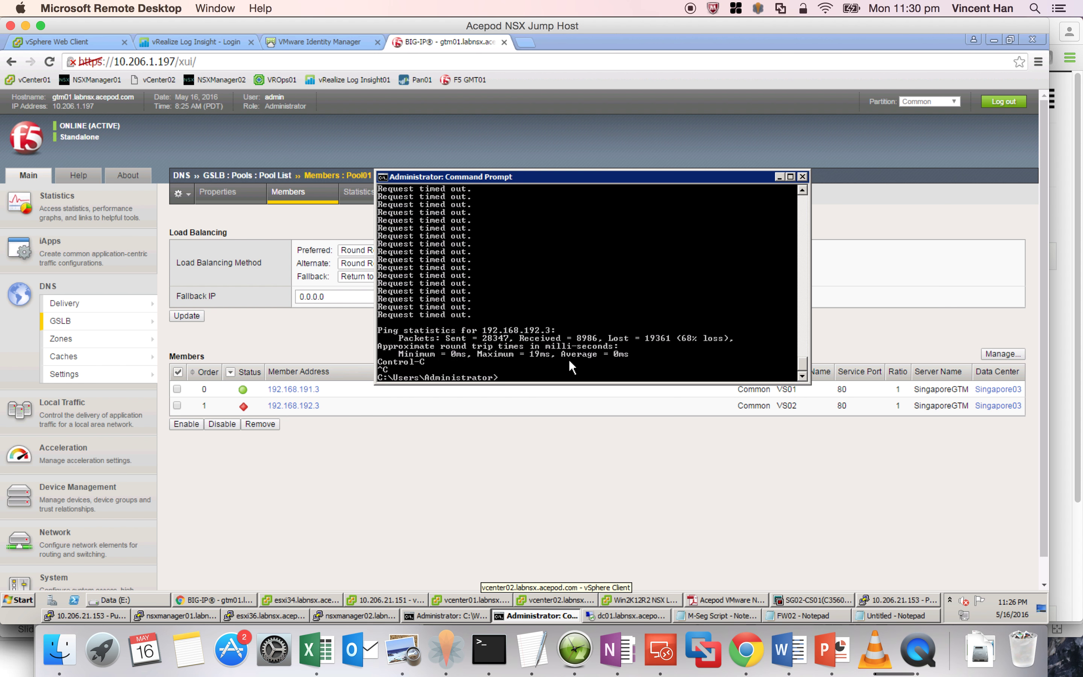
key(Up)
key(Return)
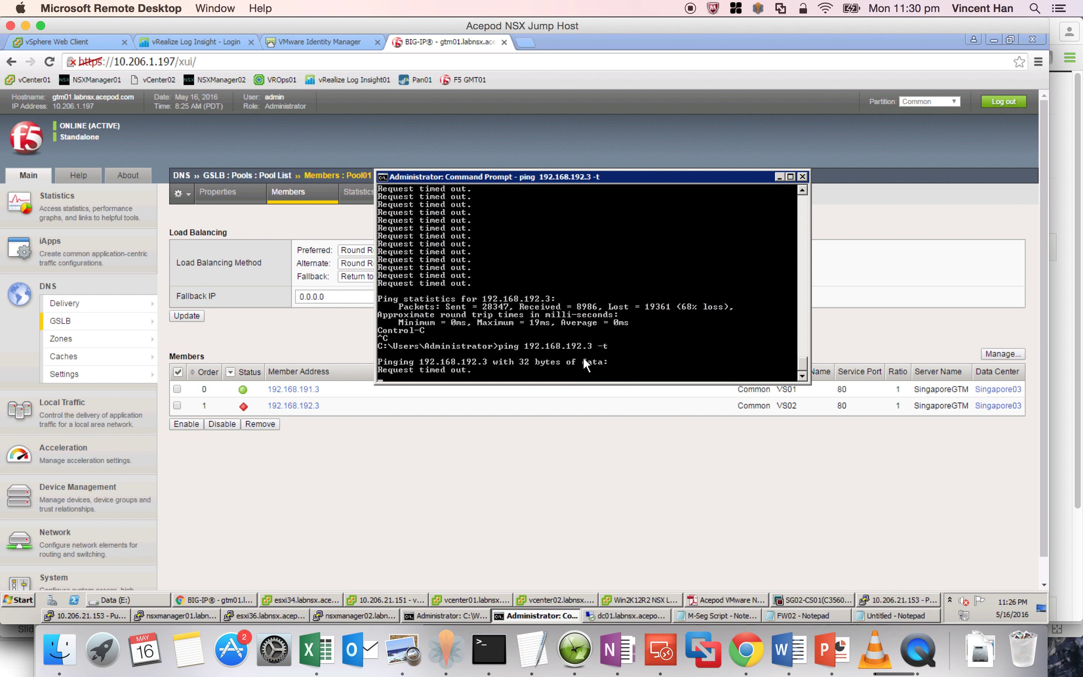
click(244, 601)
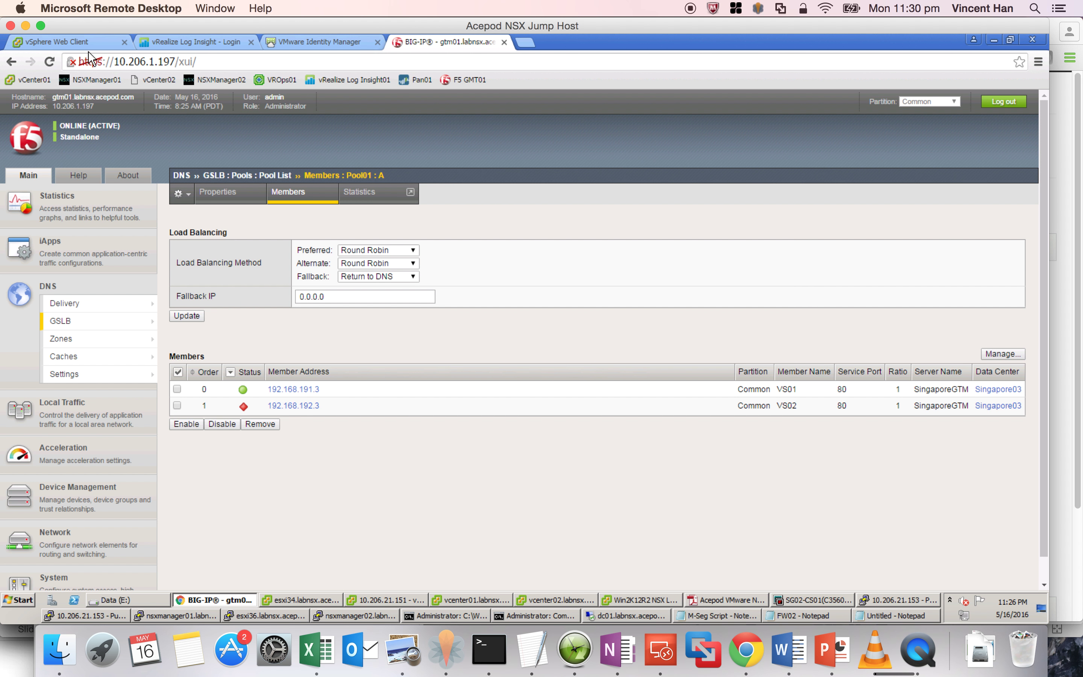
- Open the Web20-01 and DB20-01 recovery plan in Site Recovery
click(83, 44)
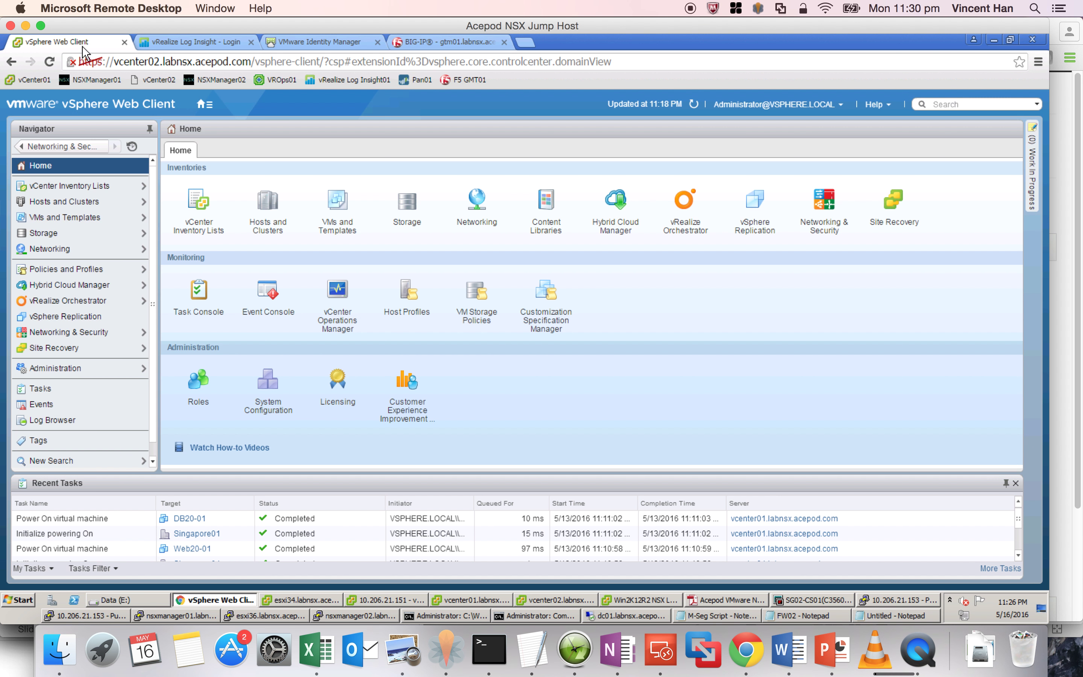
click(884, 228)
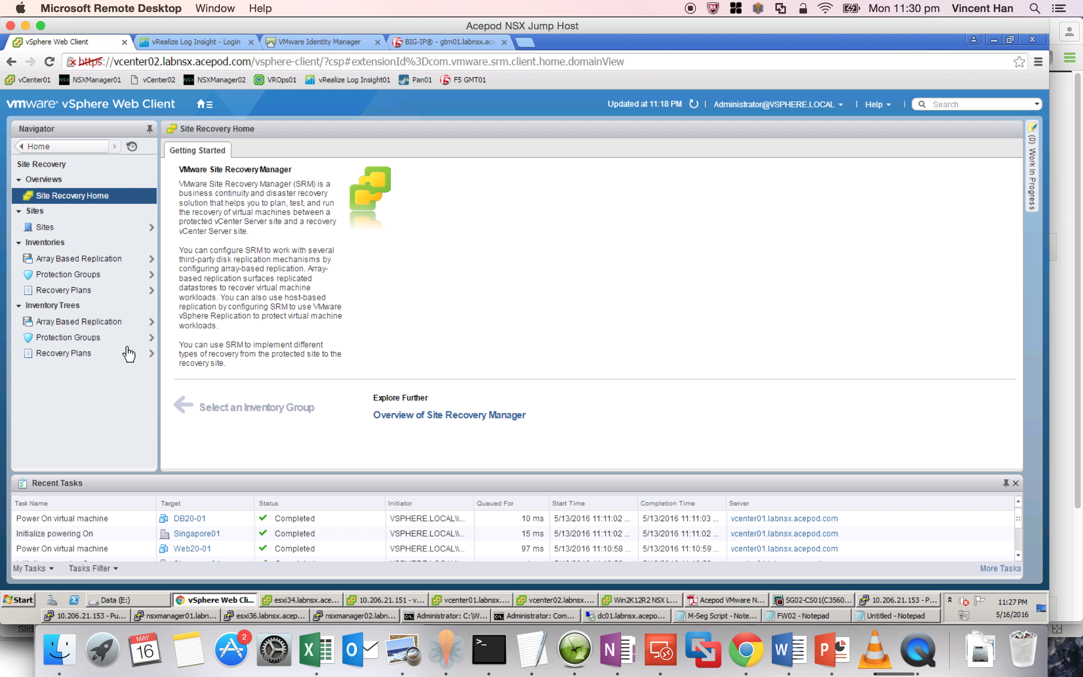
click(86, 357)
click(65, 218)
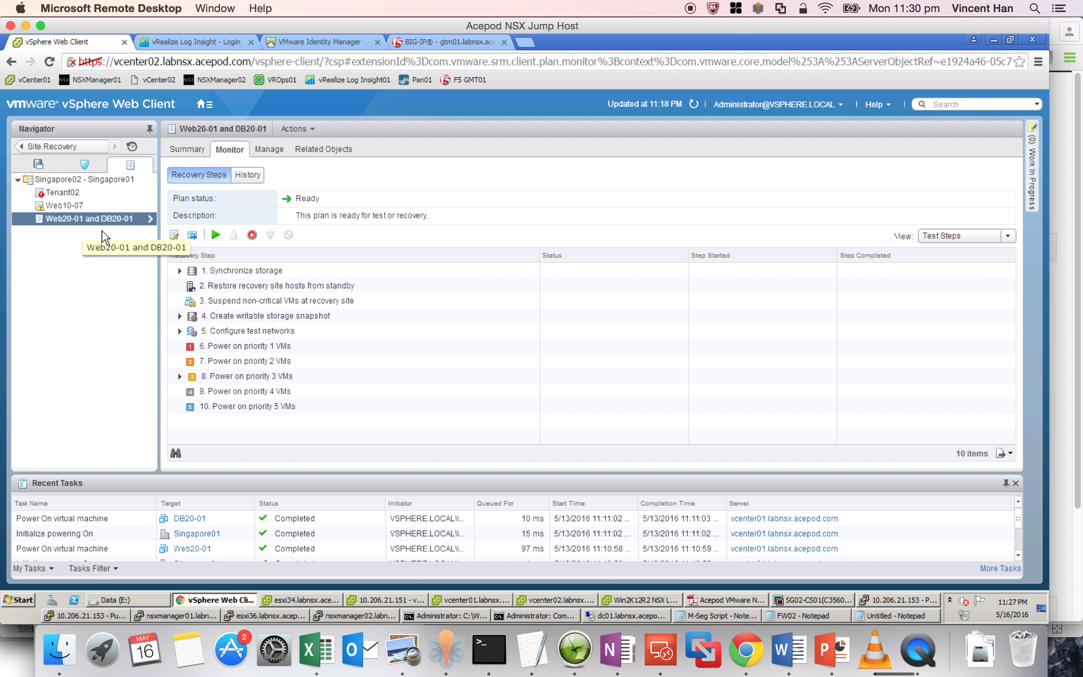
- Run the plan as a Disaster recovery, acknowledging the permanent-change warning
click(252, 237)
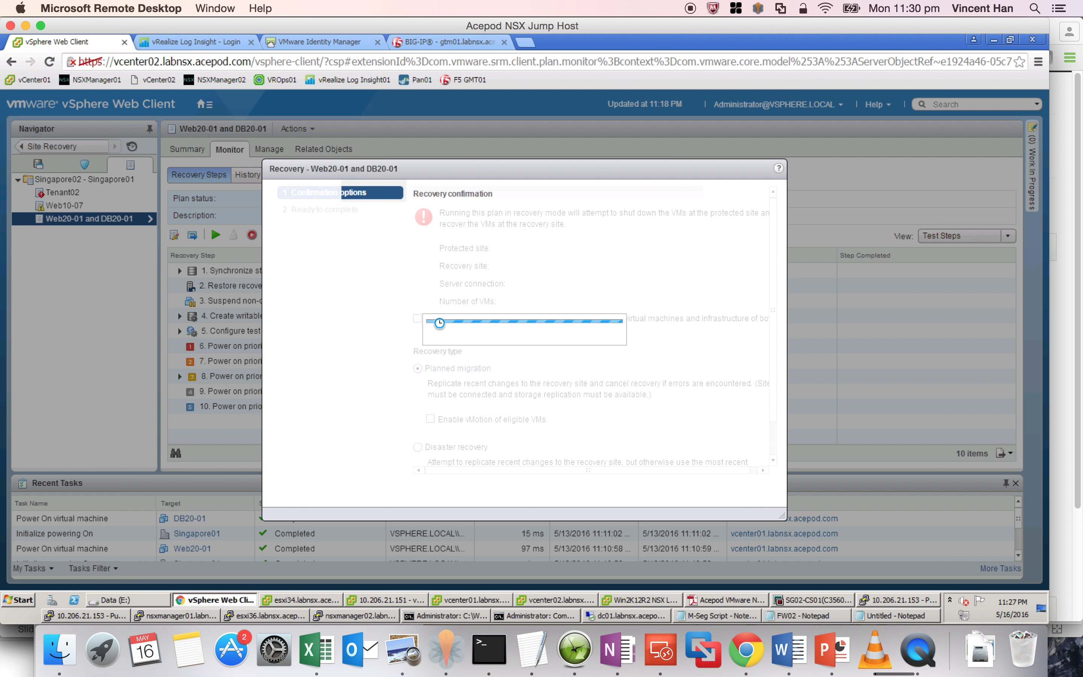
click(483, 328)
click(470, 417)
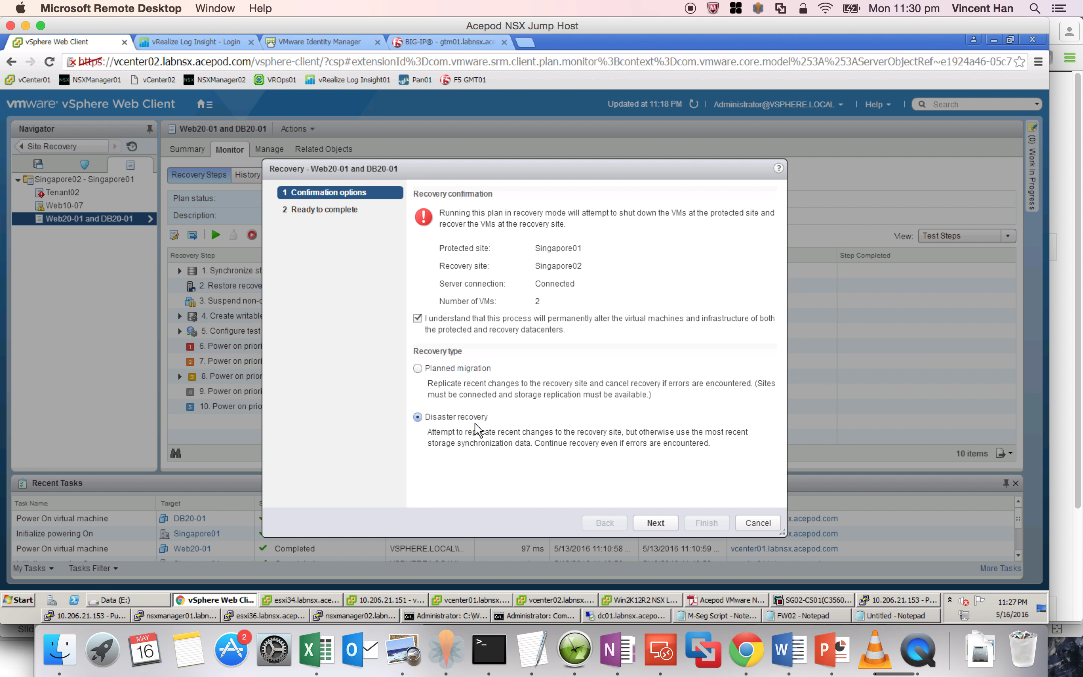
click(644, 522)
click(704, 523)
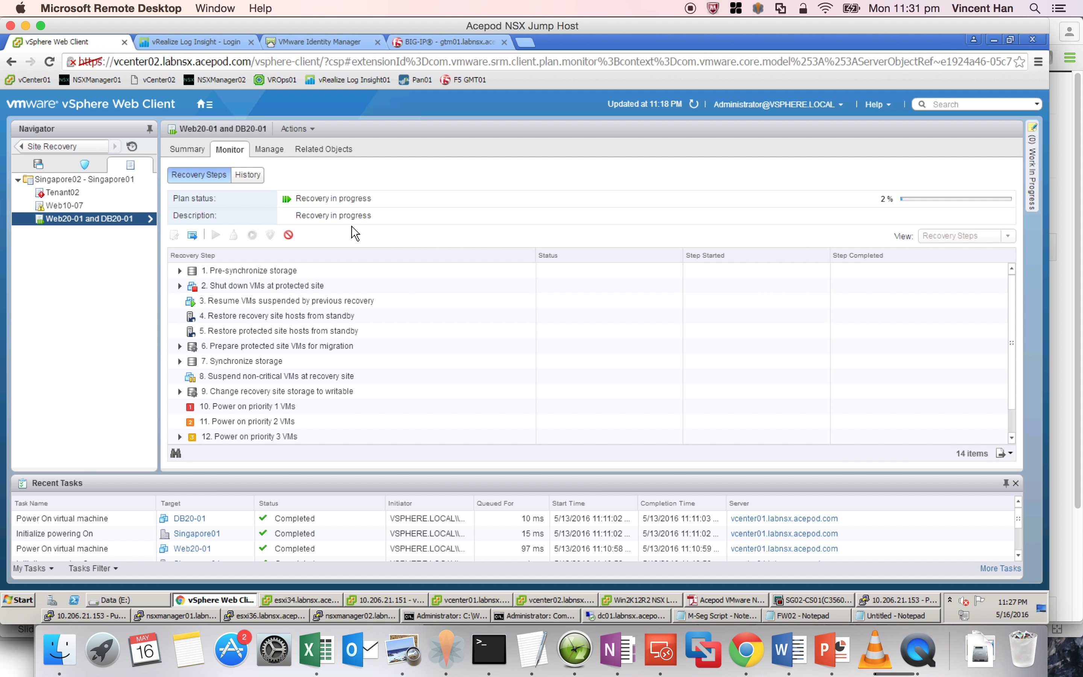
click(480, 599)
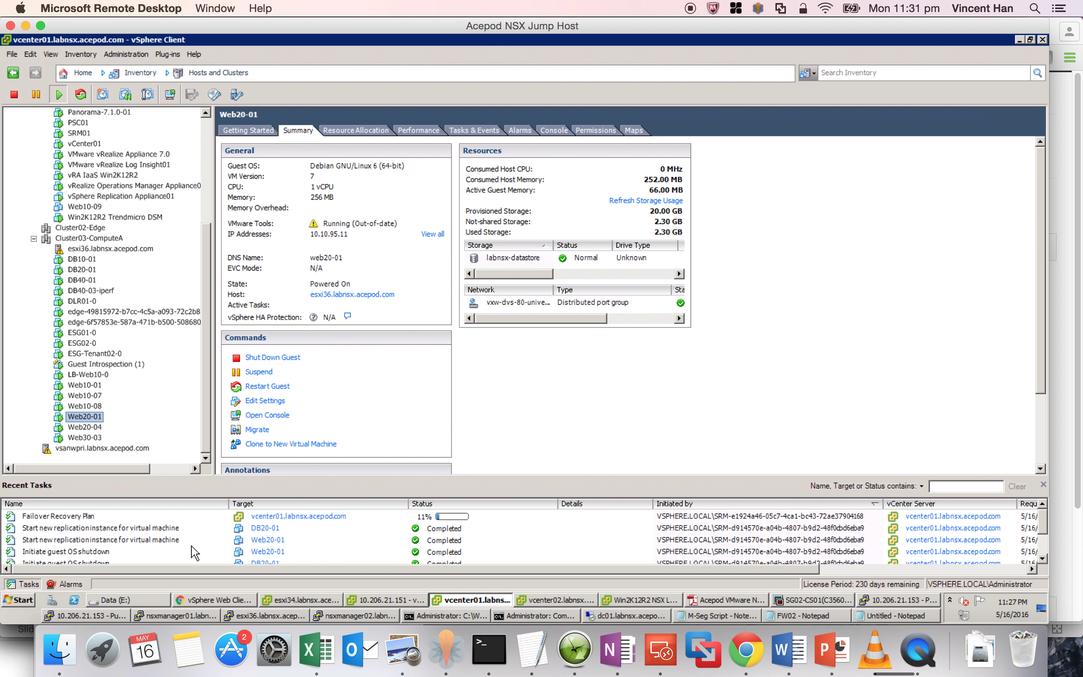
- Check the failover task in vCenter01 Recent Tasks, then bring up Web20-01's actions in vCenter02
drag(269, 479, 269, 453)
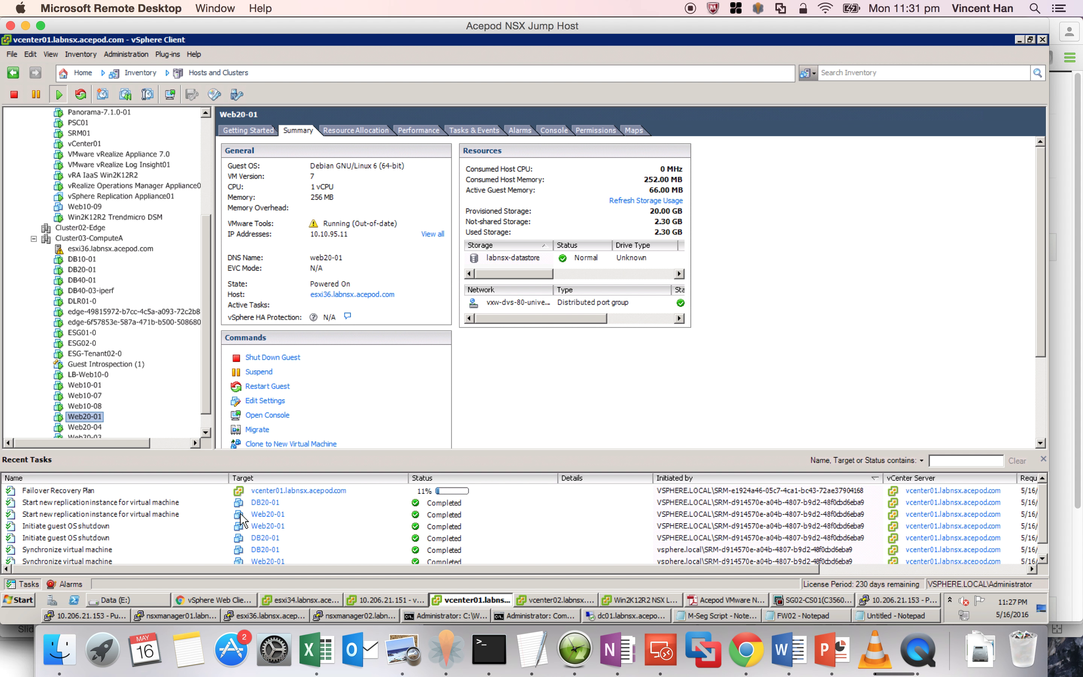
click(563, 600)
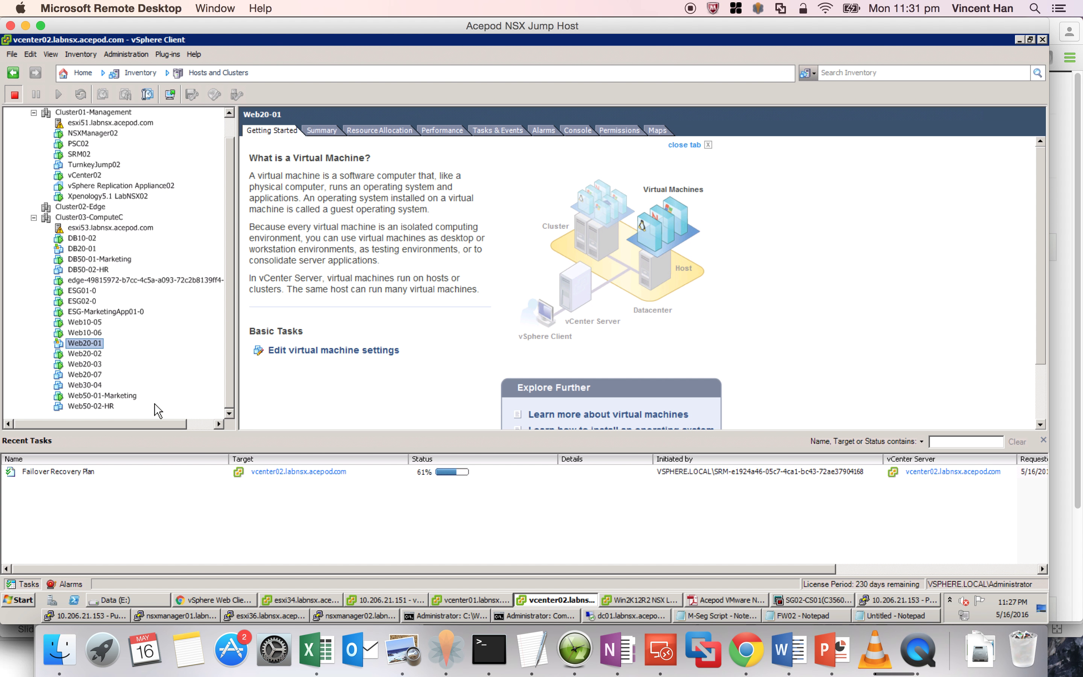
right_click(96, 343)
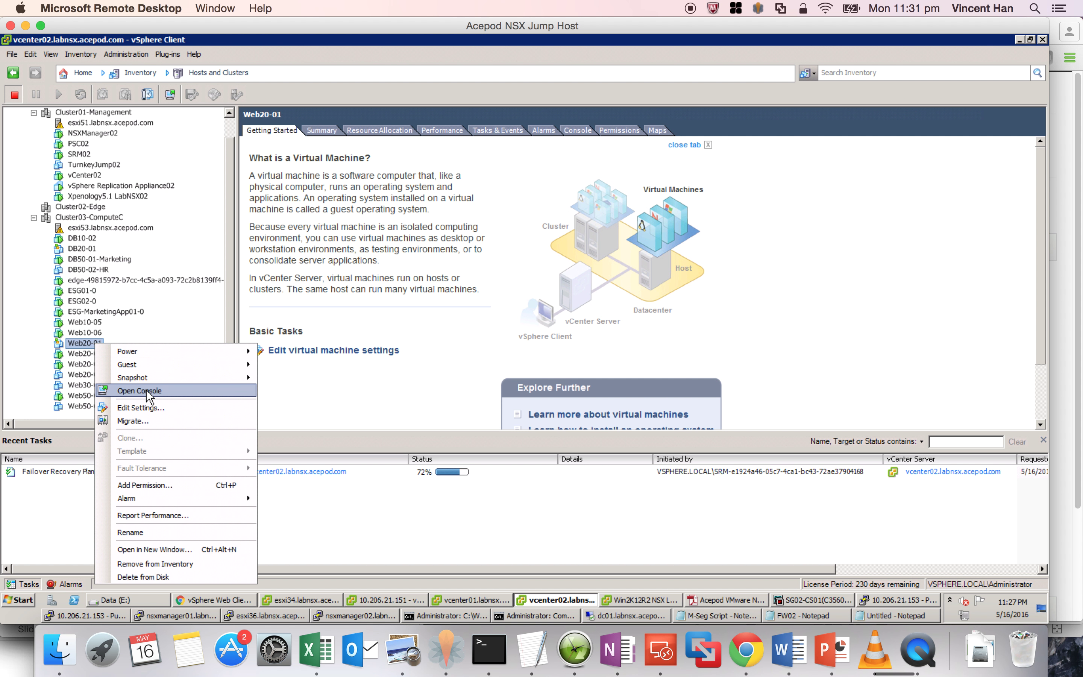
- Open the recovered Web20-01 console, quit the TurnKey menu, and log in as root
click(219, 390)
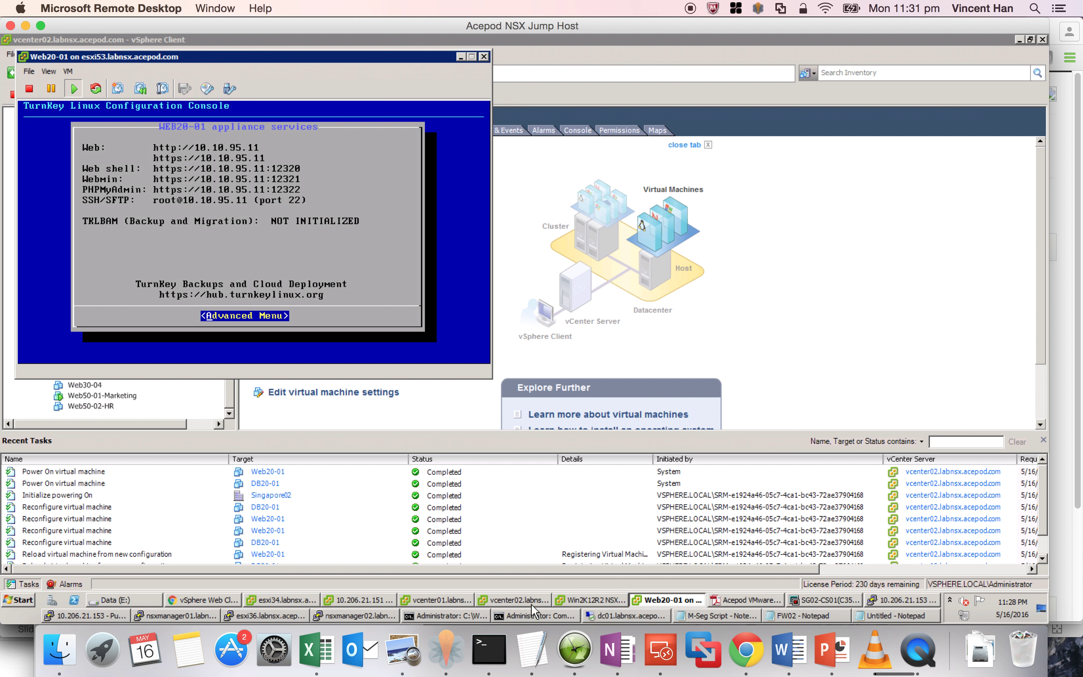
click(518, 616)
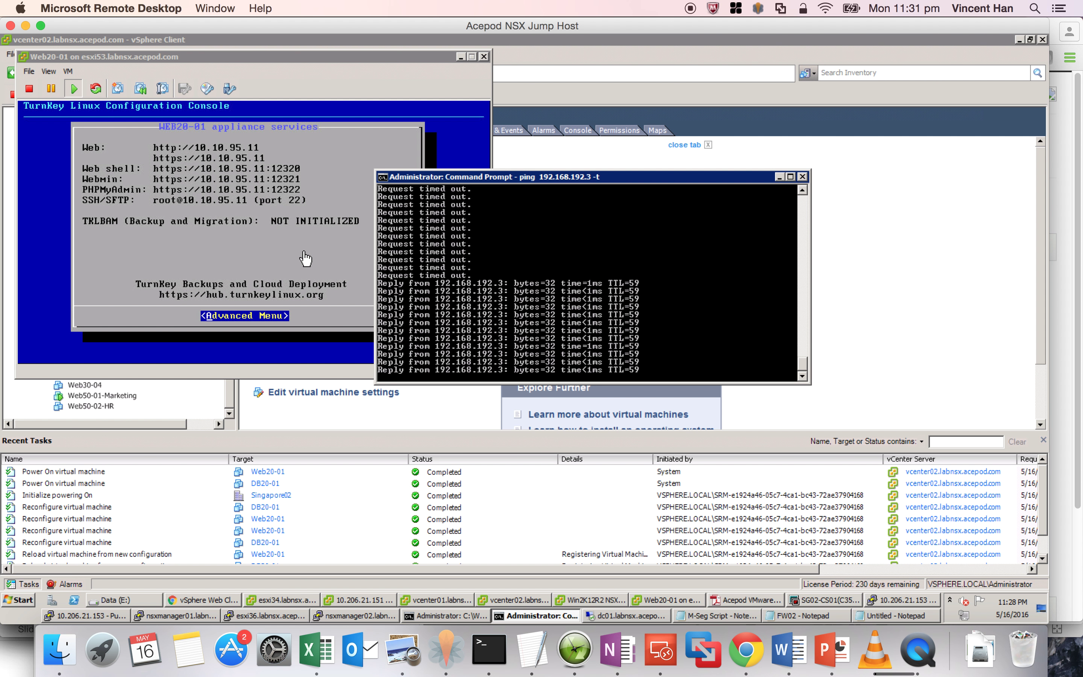
click(313, 274)
key(Escape)
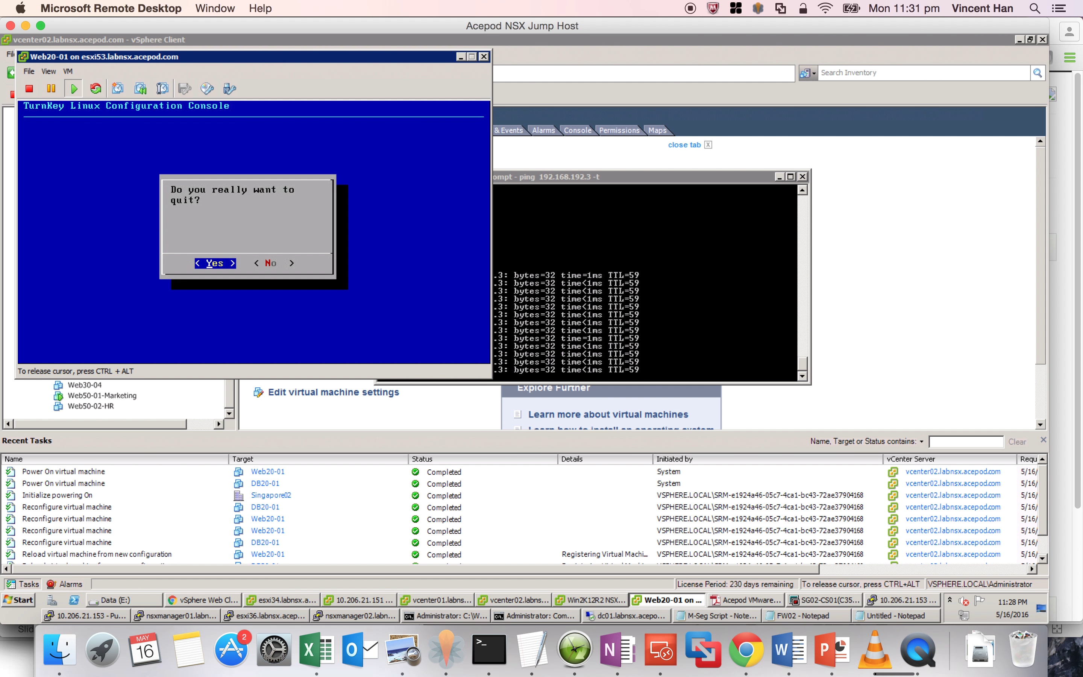
key(Return)
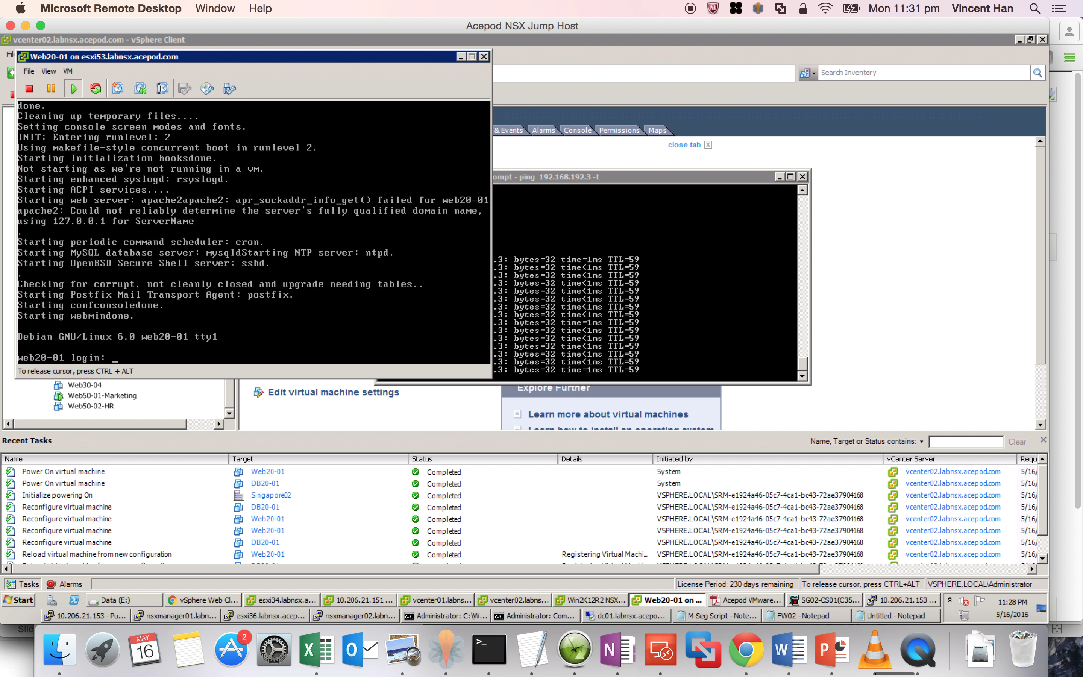
text(root)
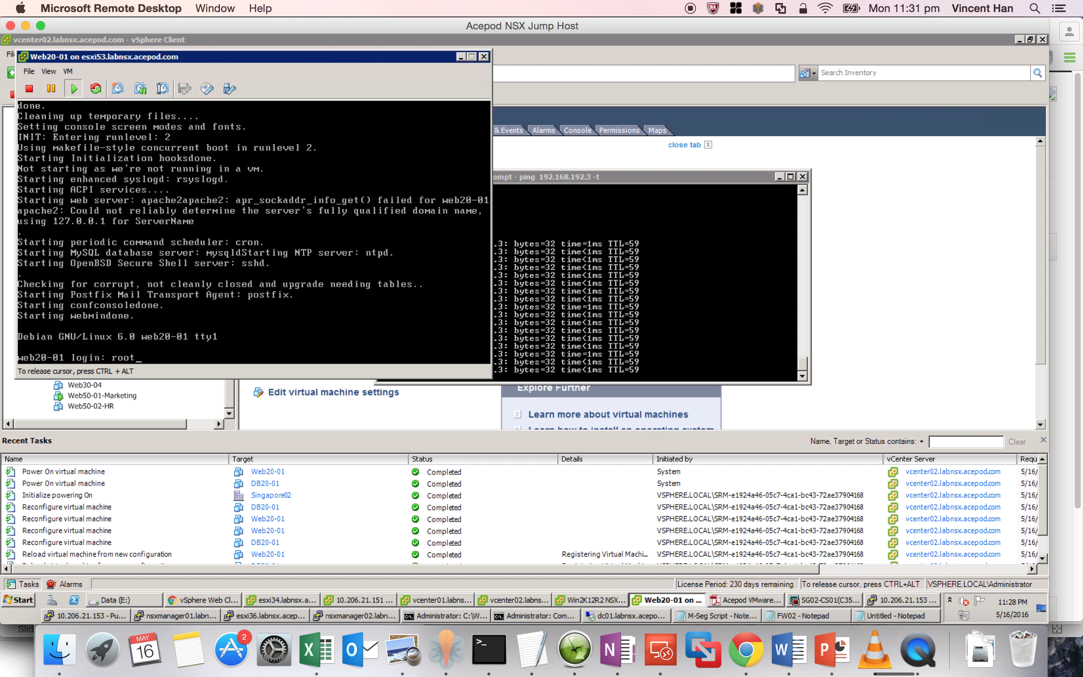
key(Return)
text(VMware1!)
key(Return)
- Ping 10.10.96.11 with 0% loss, then log into MySQL there and exit
text(ping 10.10.96.11)
key(Return)
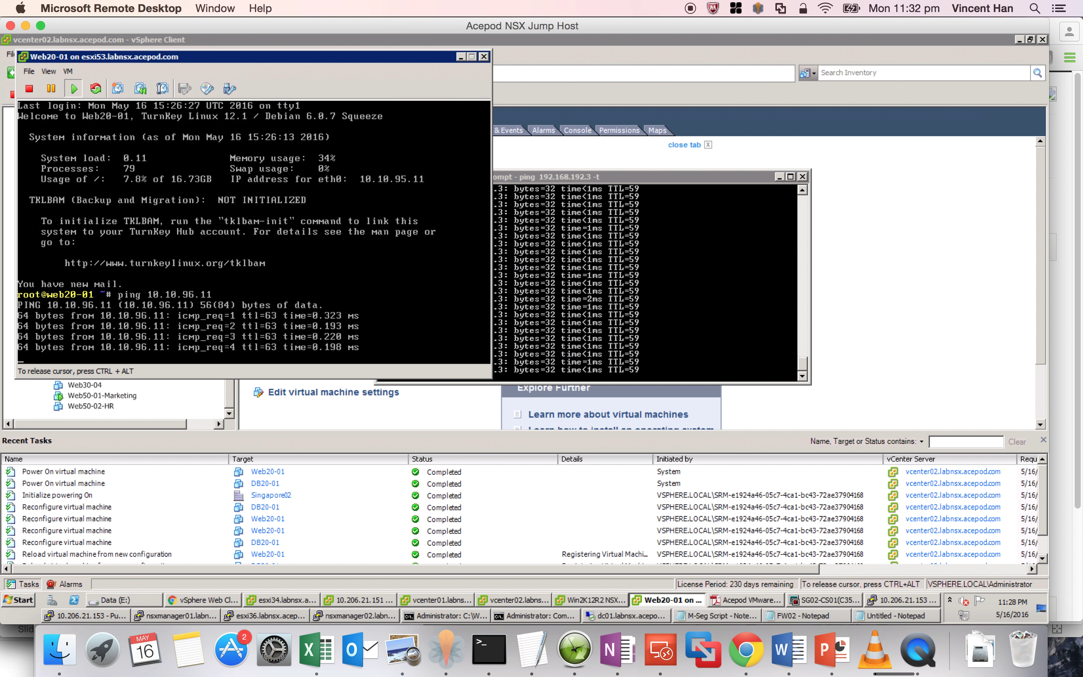
key(ctrl+c)
text(mysql -p -h 10.10.96.11)
key(Return)
key(Return)
text(exi)
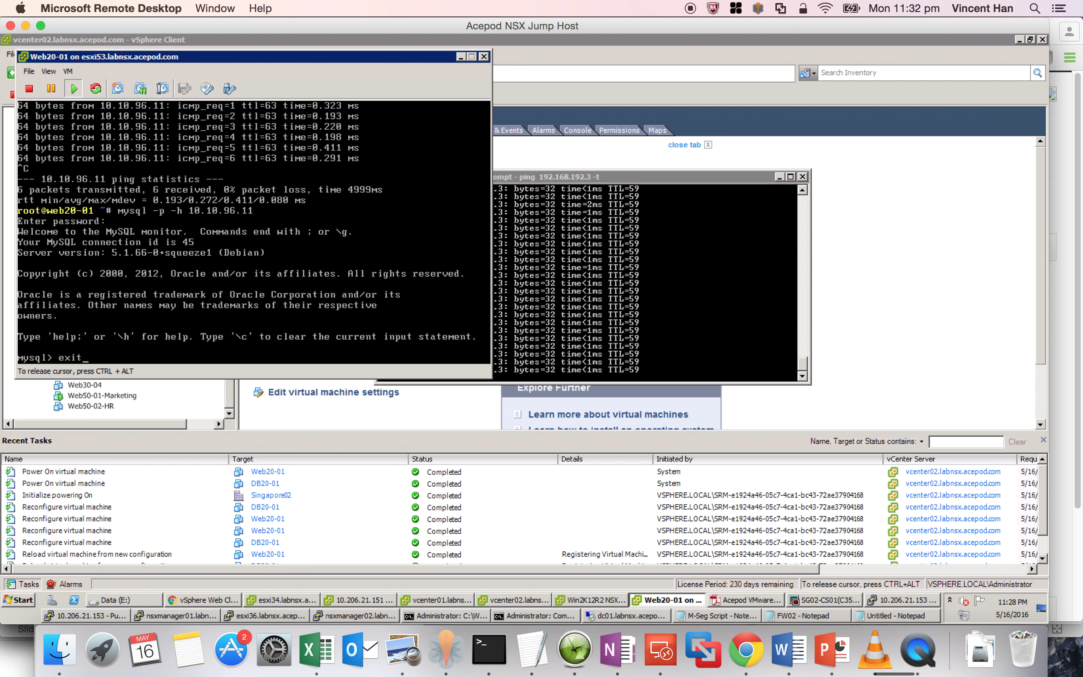
text(t)
key(Return)
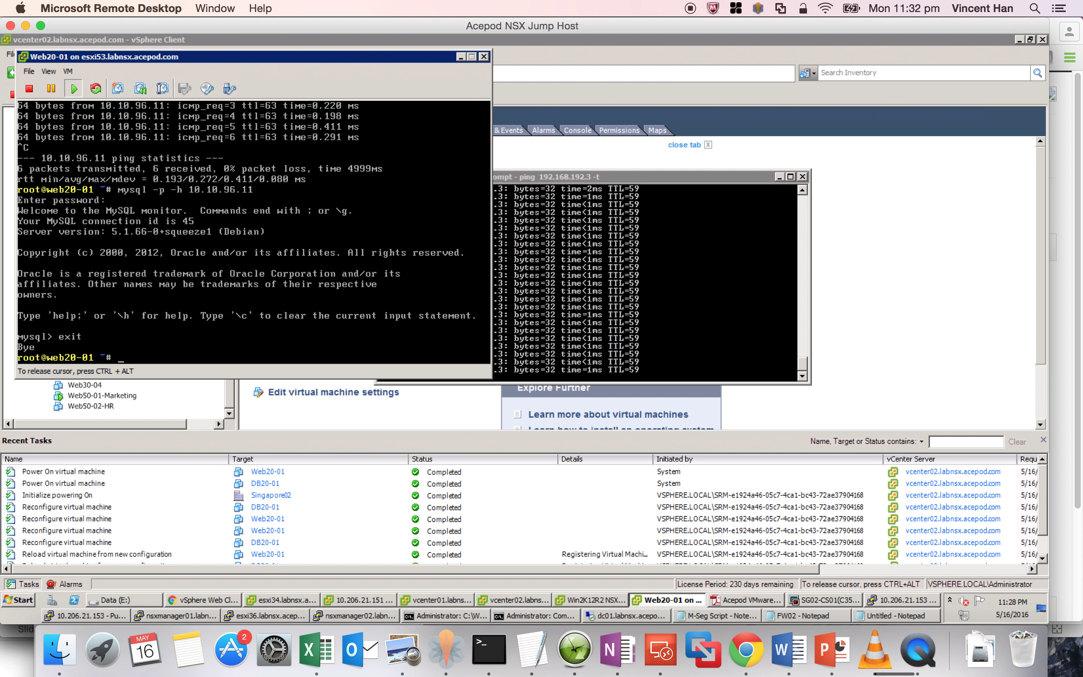
click(181, 600)
- Refresh Pool01 members (192.168.191.3 down, 192.168.192.3 up) and confirm nsx.acepod.com resolves to 192.168.192.3
click(454, 43)
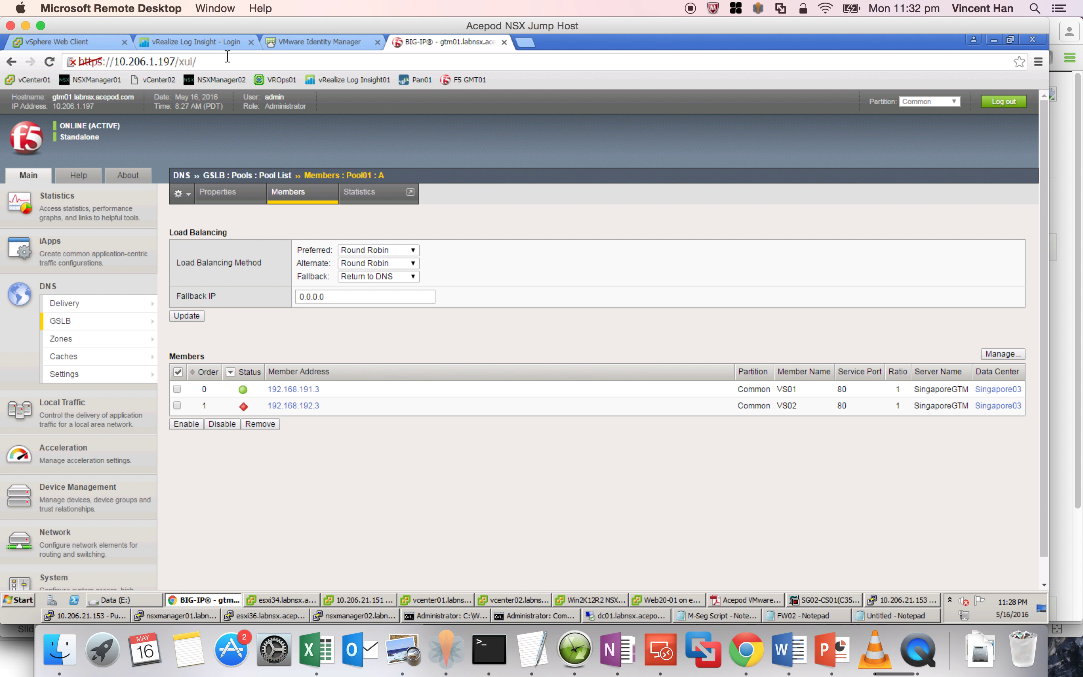
click(49, 62)
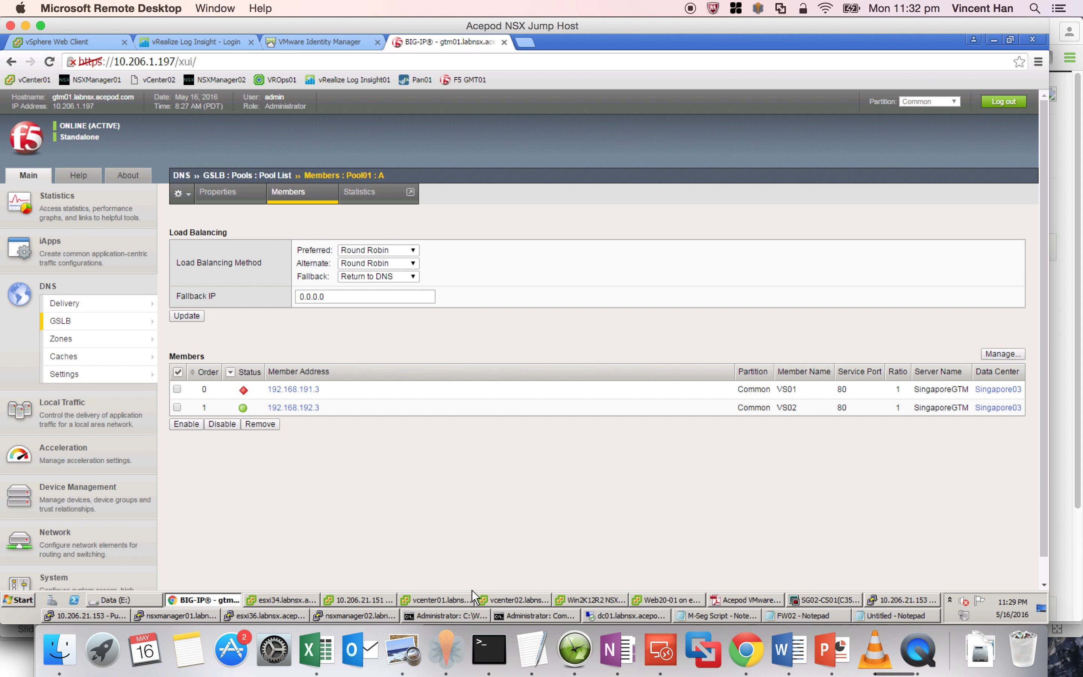
click(436, 615)
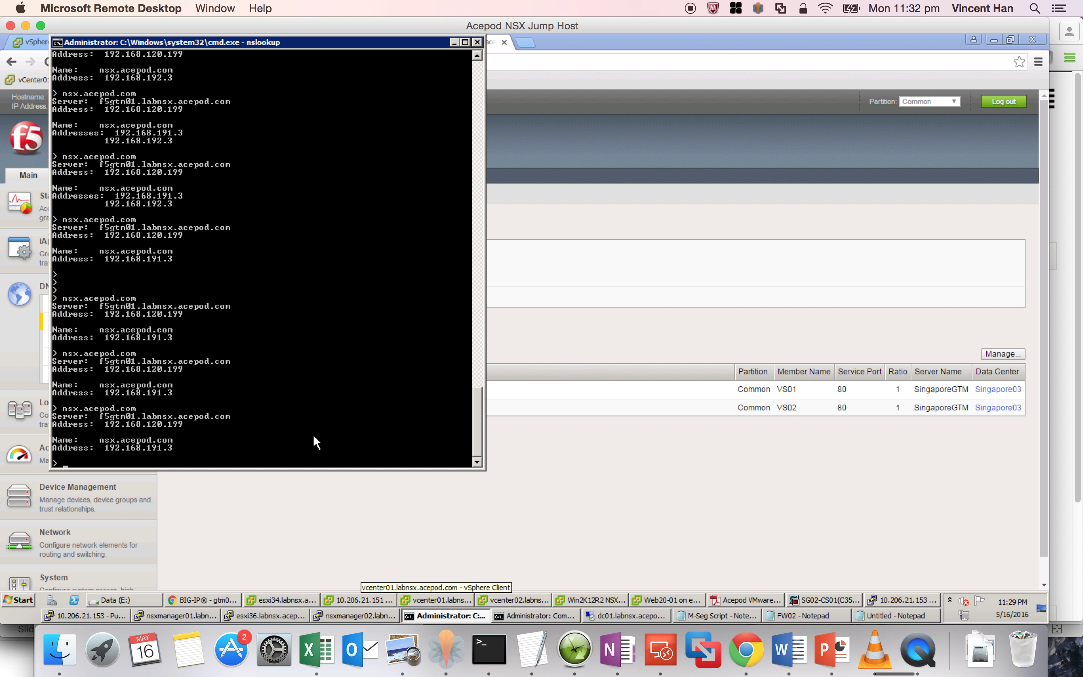
key(Up)
key(Return)
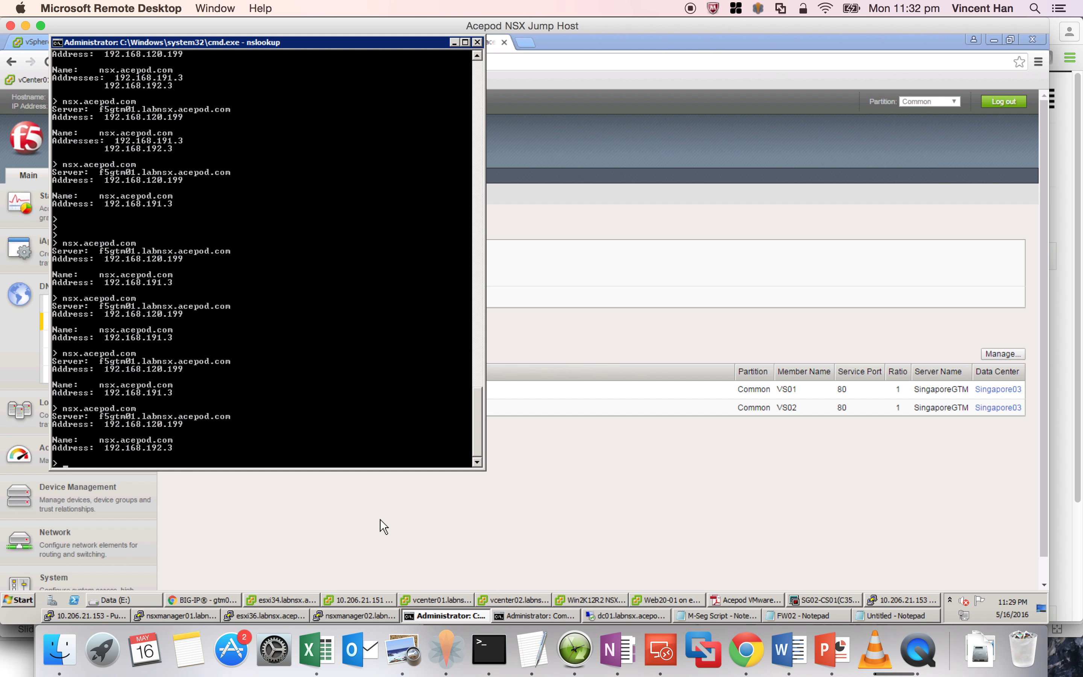
click(753, 654)
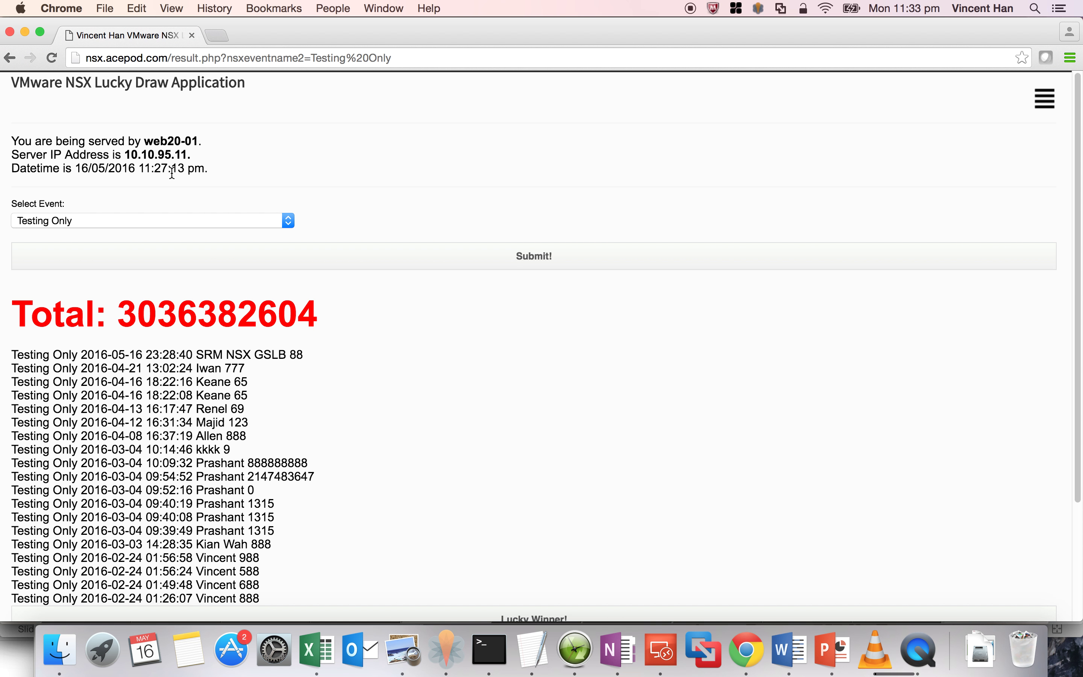
- Reload the Lucky Draw page and highlight the newest SRM NSX GSLB result line served by web20-01
click(53, 59)
drag(302, 355, 7, 353)
drag(299, 352, 8, 355)
- Run ifconfig on the Web20-01 console to confirm eth0 is still 10.10.95.11
click(667, 651)
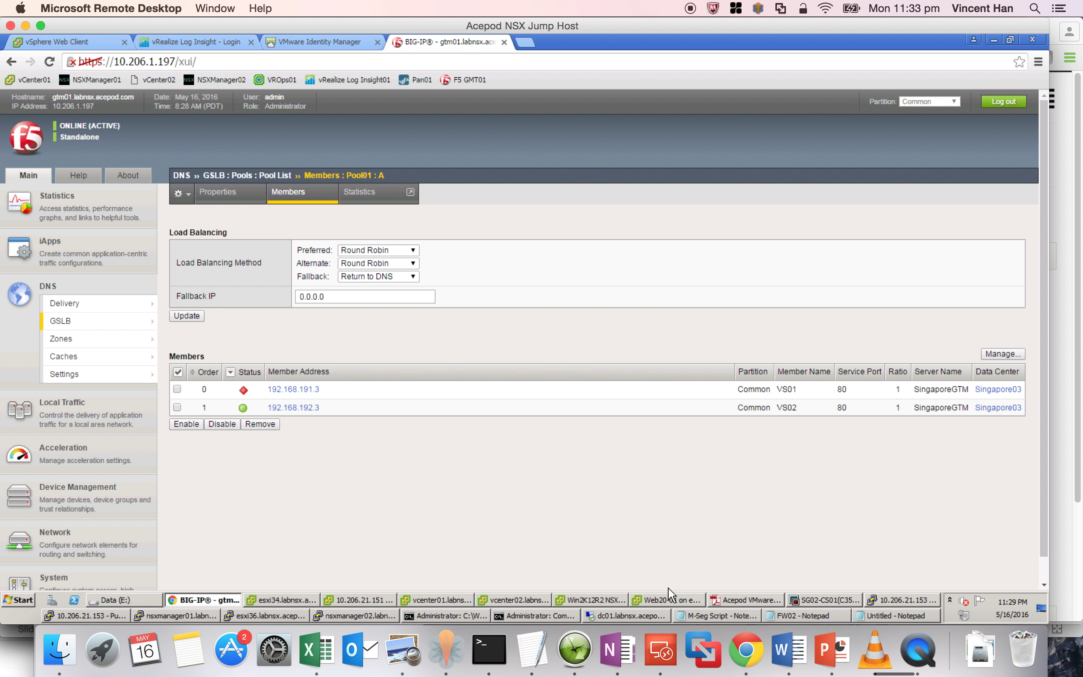
click(661, 598)
text(ifconfig)
key(Return)
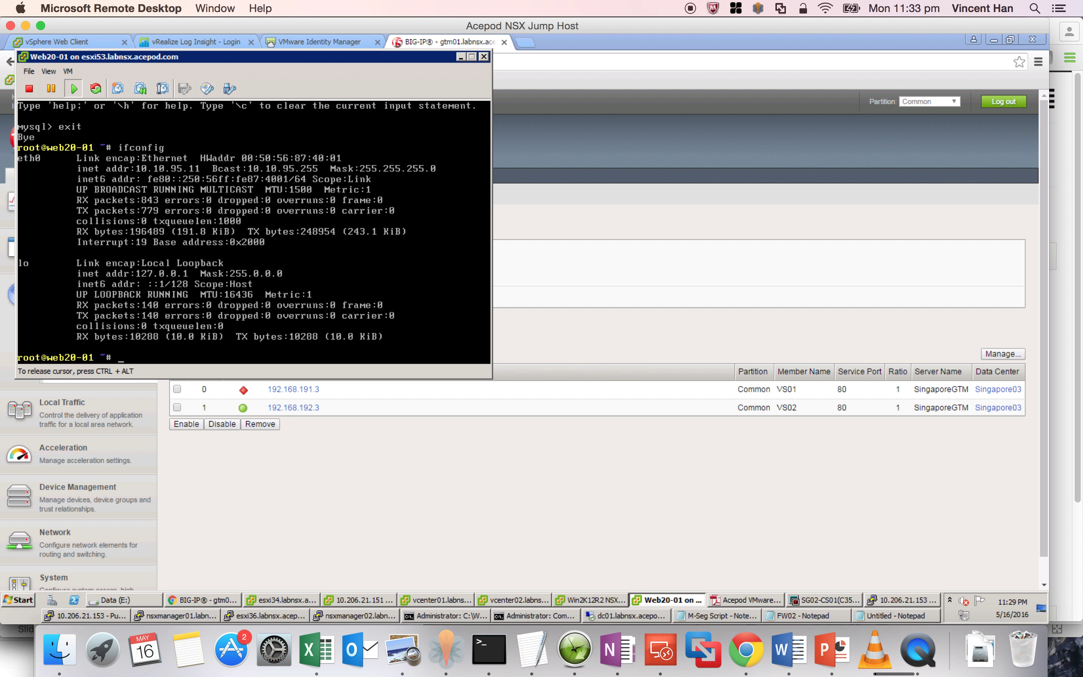